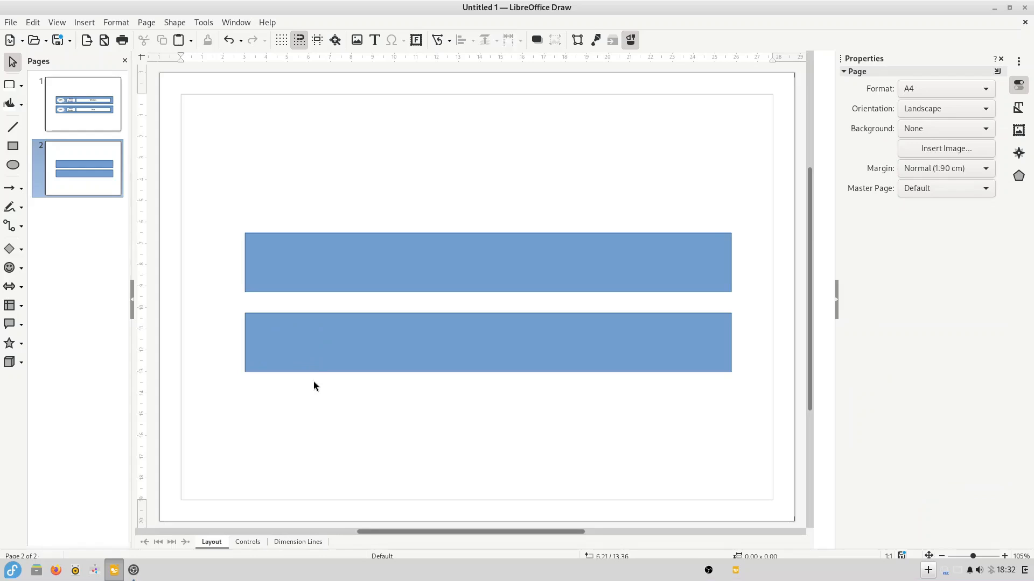
- Switch to the straight-line drawing tool
click(13, 132)
- Draw a vertical divider spanning the top bar and an oval in its left section
drag(341, 238, 341, 292)
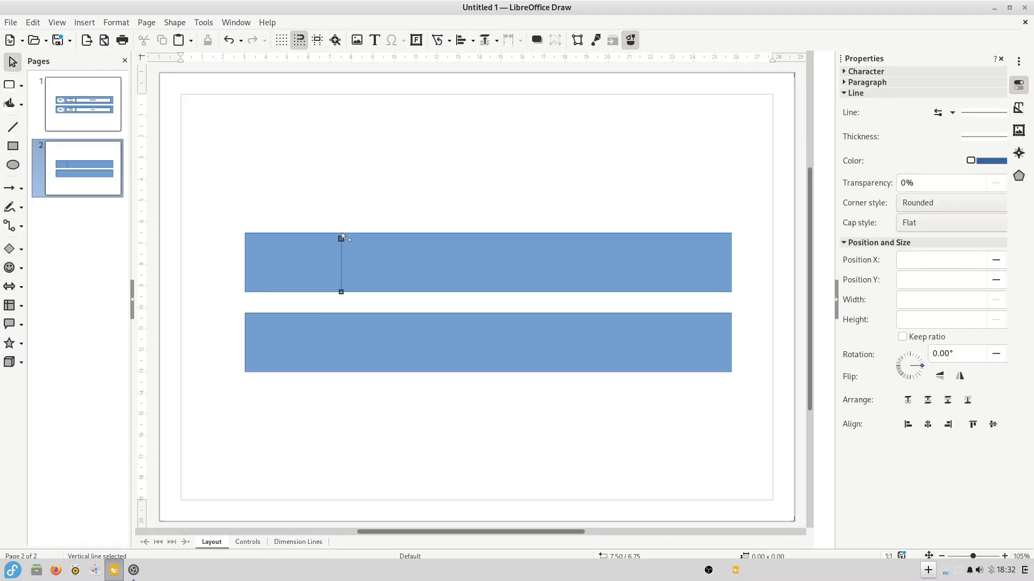
drag(341, 236, 341, 231)
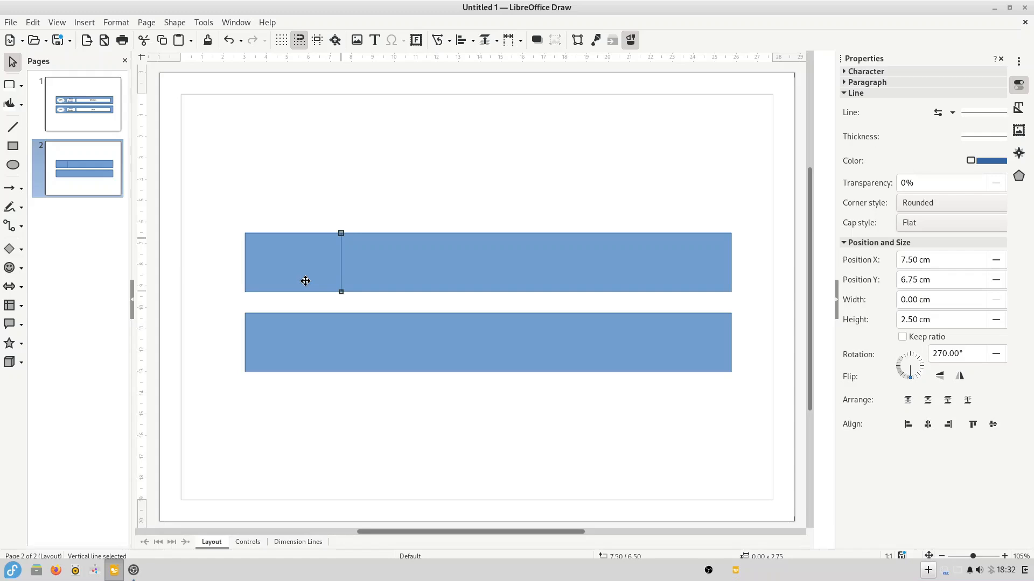
click(13, 165)
drag(261, 249, 331, 275)
- Label the oval EFI and paste a white Windows box into the top bar
double_click(309, 264)
text(EFI)
click(300, 276)
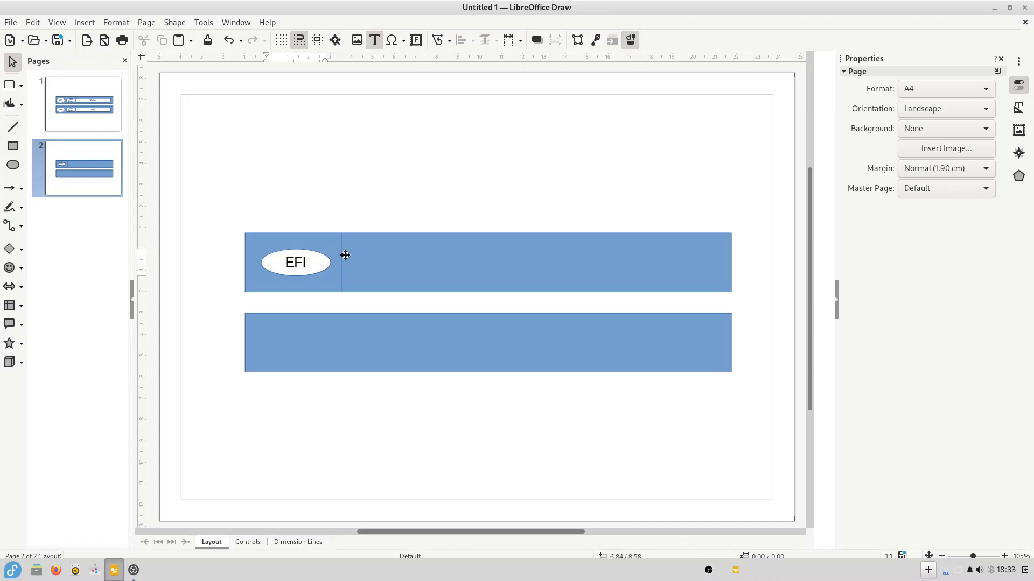
key(Escape)
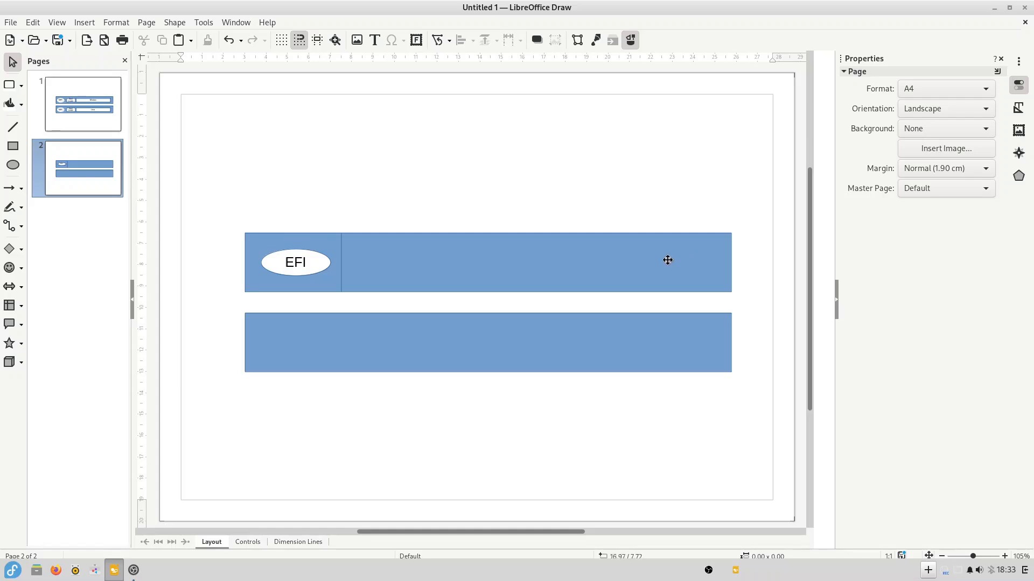
key(ctrl+v)
click(315, 395)
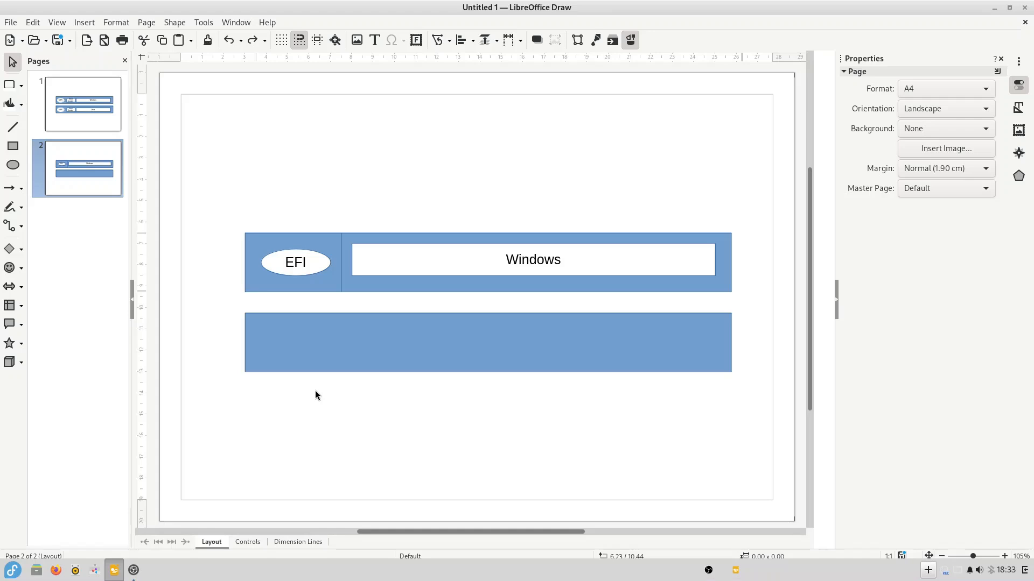
- Paste the EFI oval and box into the lower bar, narrow the Linux box, and finish the GRUB label
key(ctrl+v)
click(592, 442)
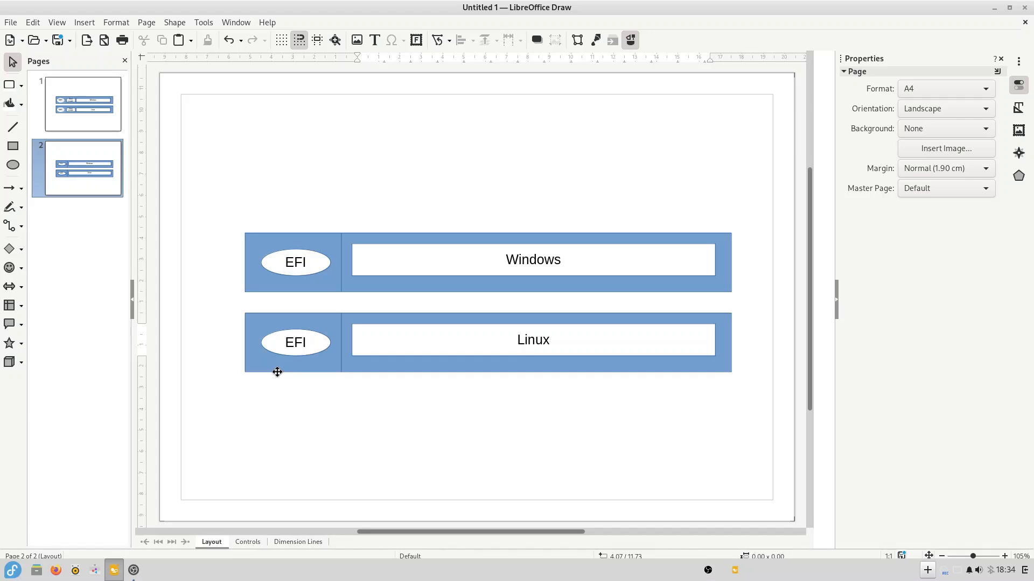
click(353, 342)
drag(352, 340, 465, 342)
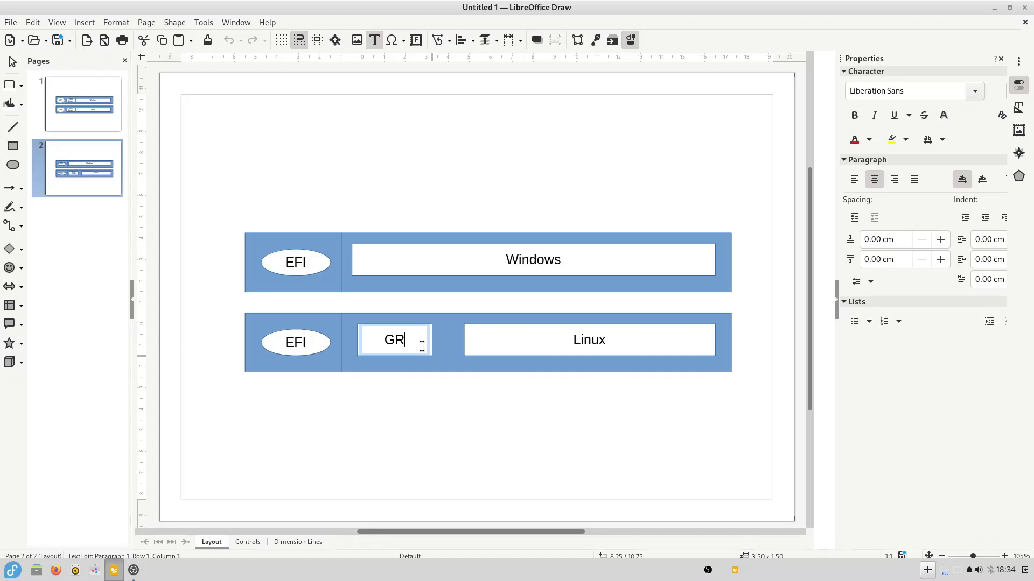
text(UB)
key(Escape)
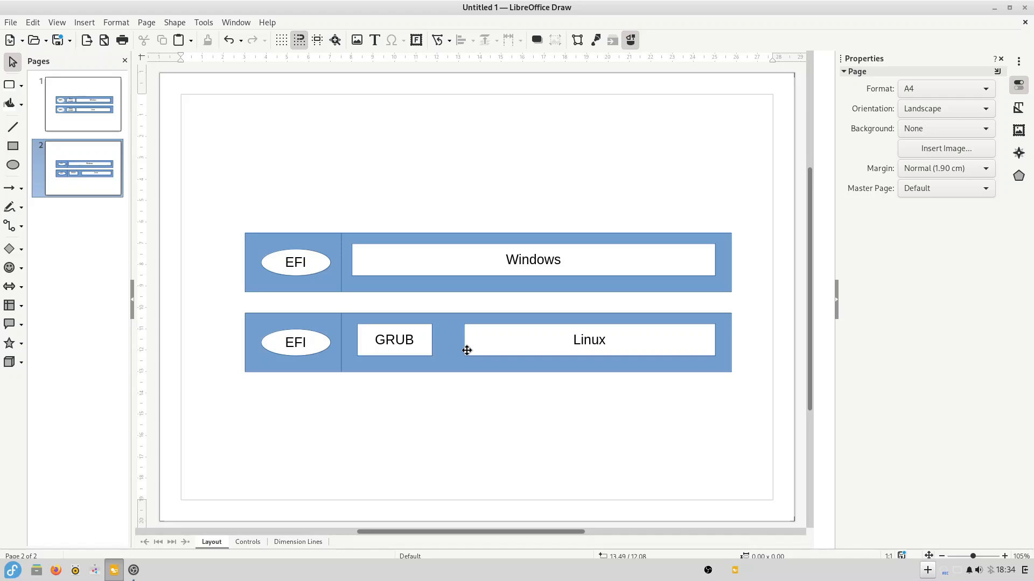
scroll(467, 350, up, 5)
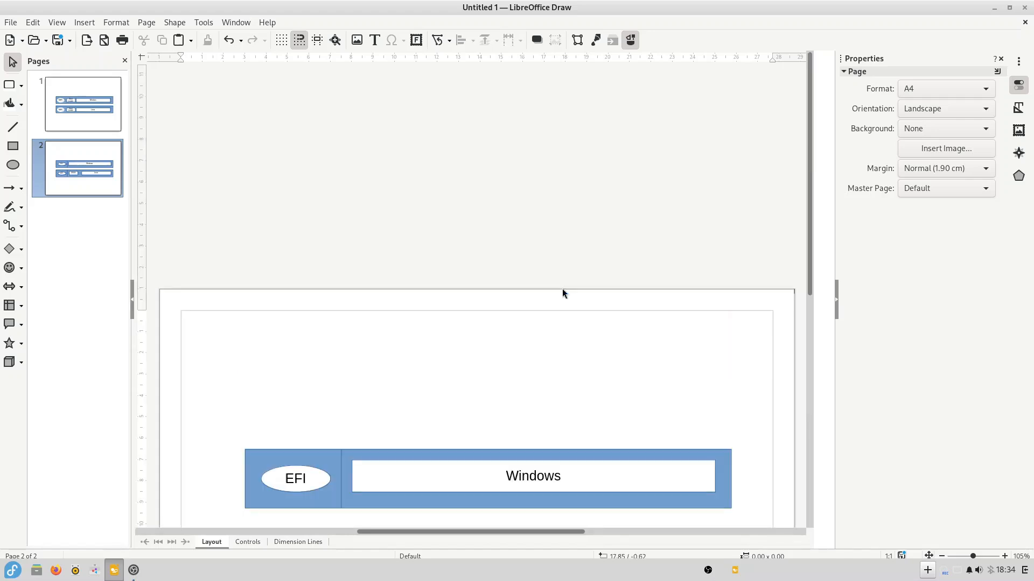
click(96, 96)
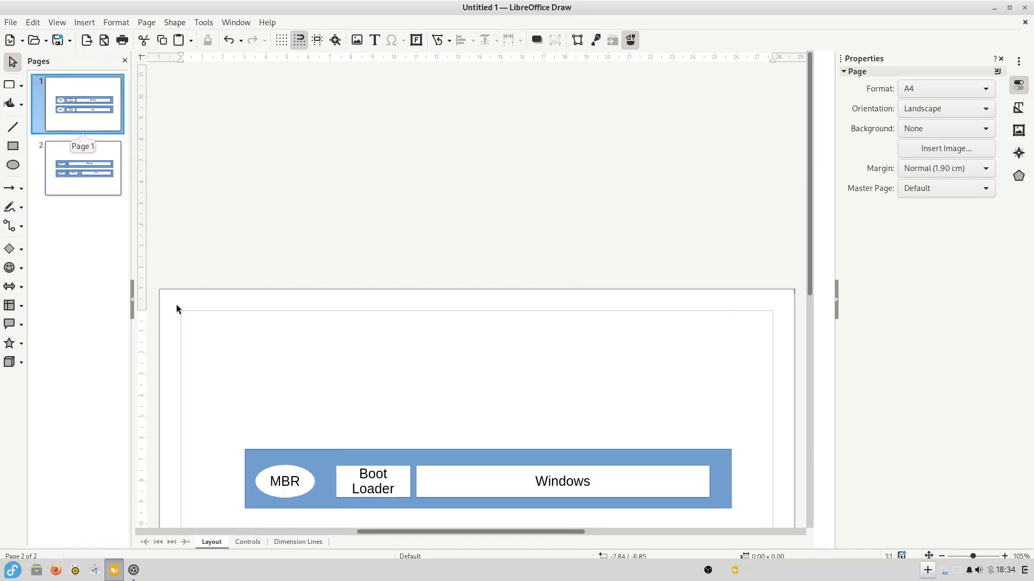
scroll(517, 377, down, 1)
scroll(517, 382, down, 2)
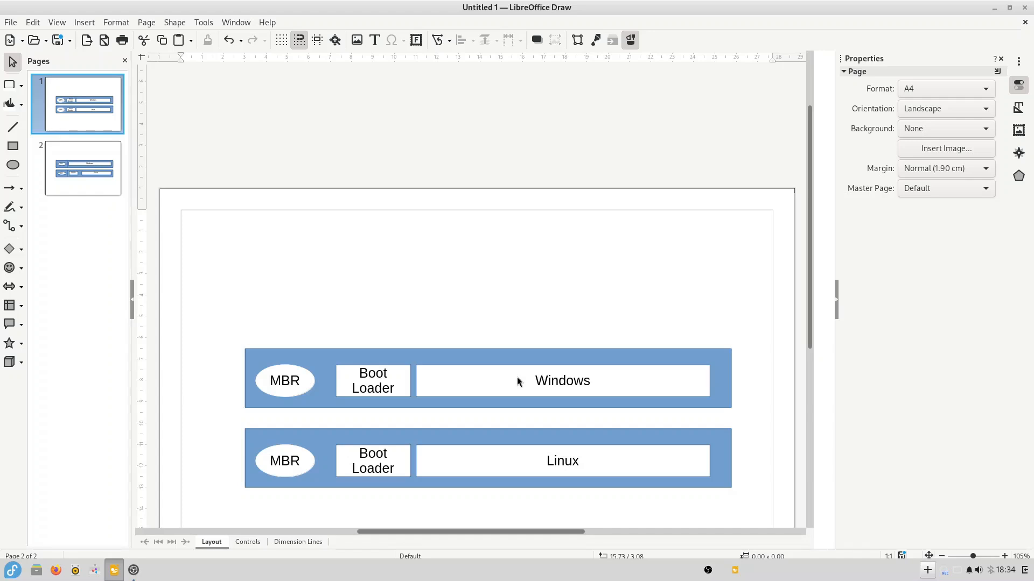
scroll(517, 377, down, 2)
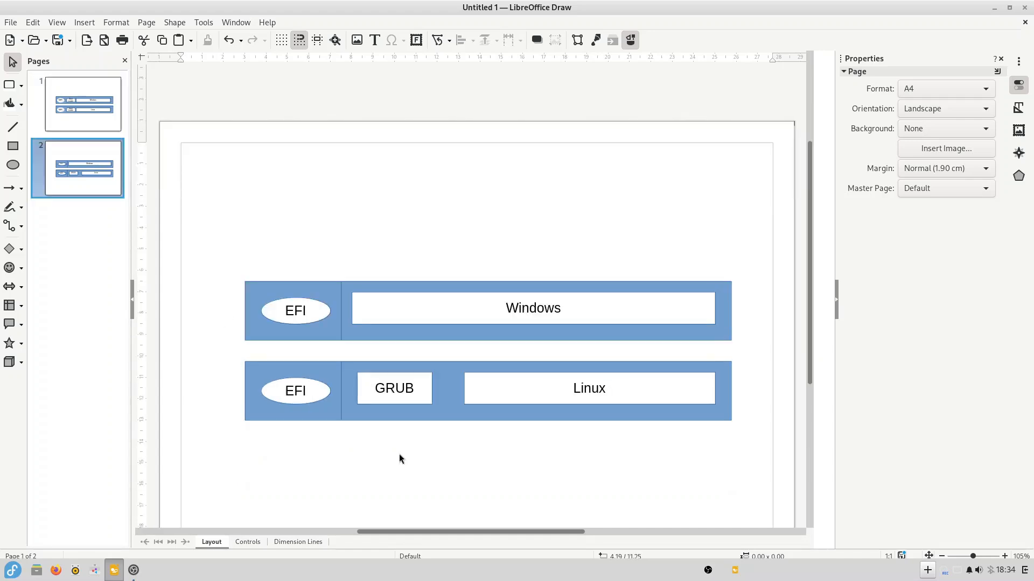
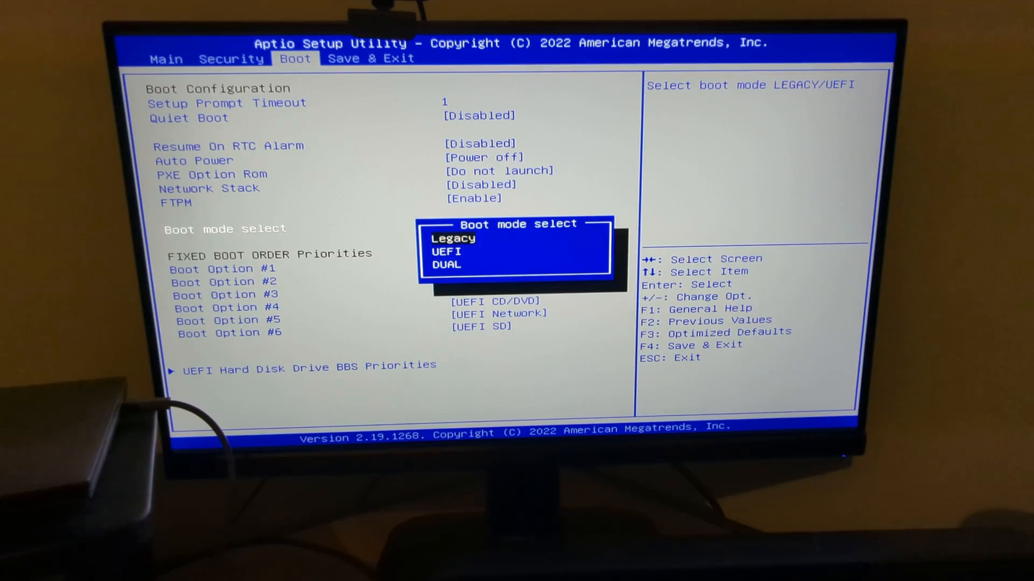
- Change the Boot mode select option from Legacy to UEFI
key(Down)
key(Down)
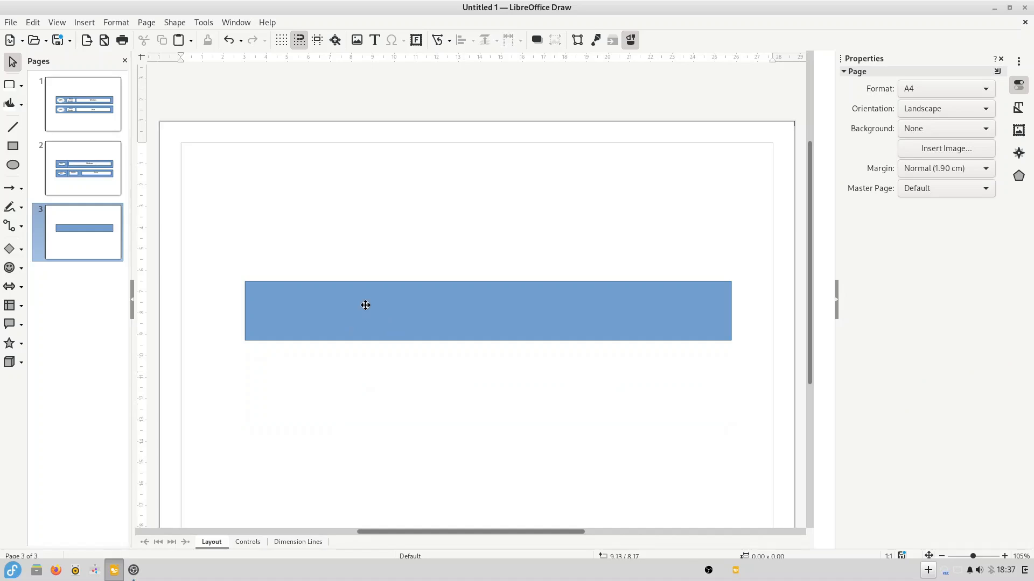
- Type the label DEV/SDA1 into the blue bar on page 3
click(409, 307)
click(463, 307)
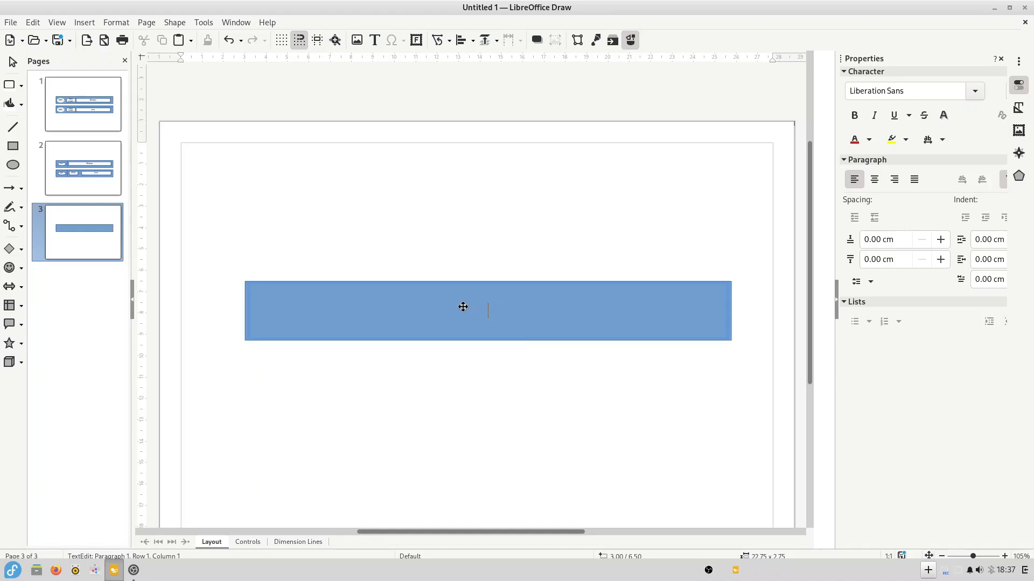
text(DEV/SDA1)
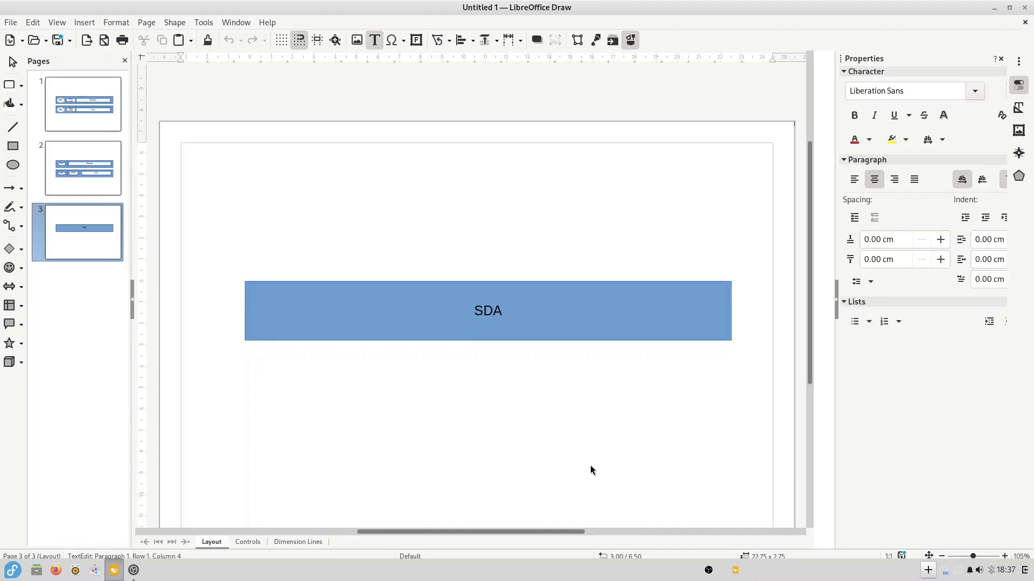
text(DEV/)
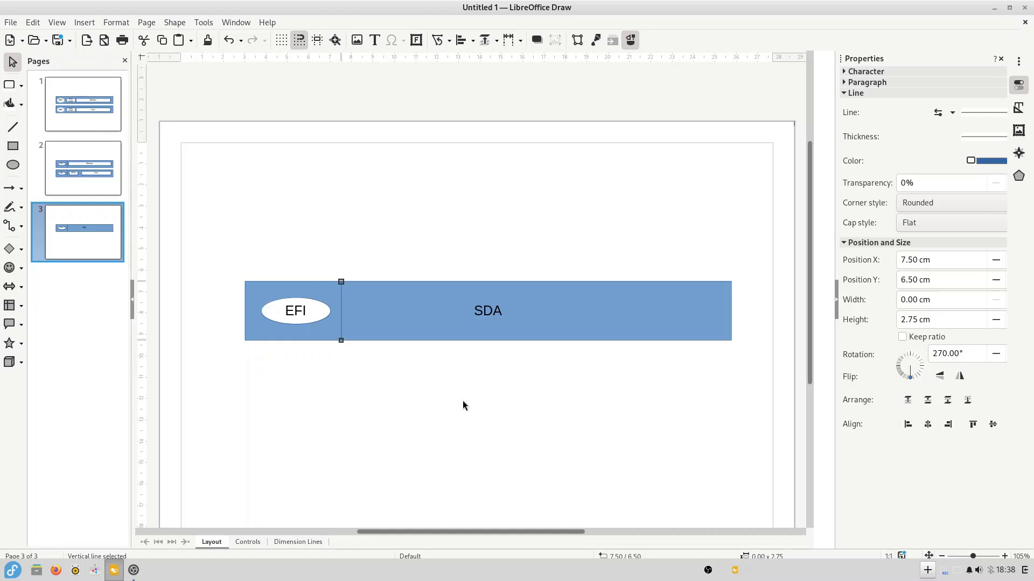
- Relabel the top bar DEV/SDA1 and drag a copy of the bar below it
double_click(338, 313)
text(DEV/SDA1)
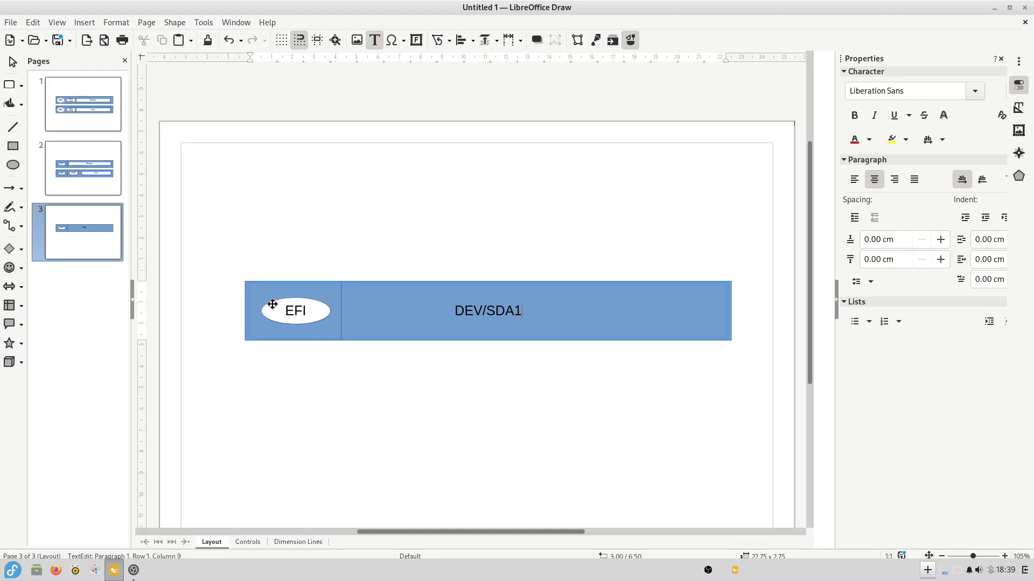
drag(272, 305, 608, 373)
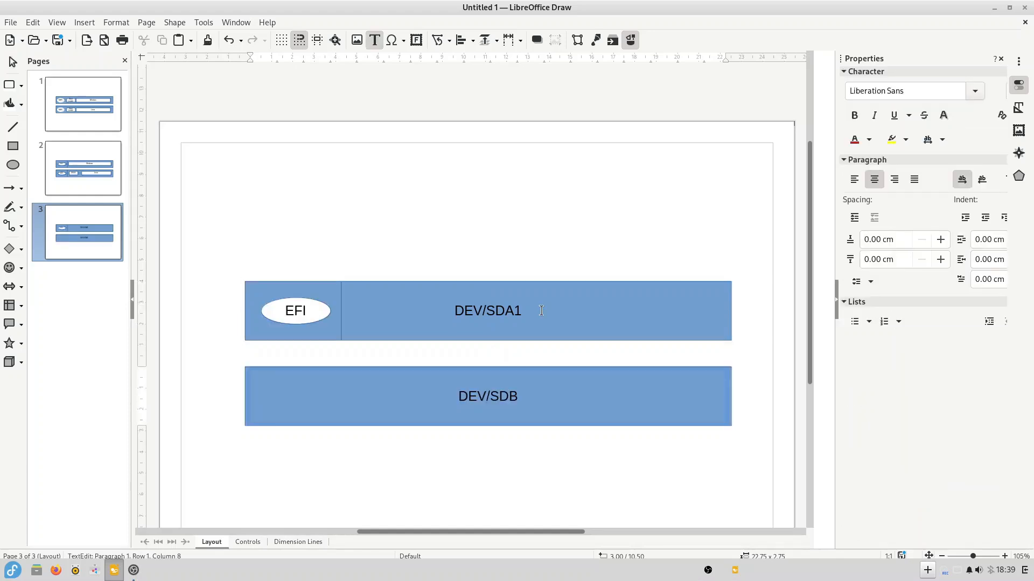
- Trim the top bar's label to DEV/SDA and append (PRIMARY) to it
key(BackSpace)
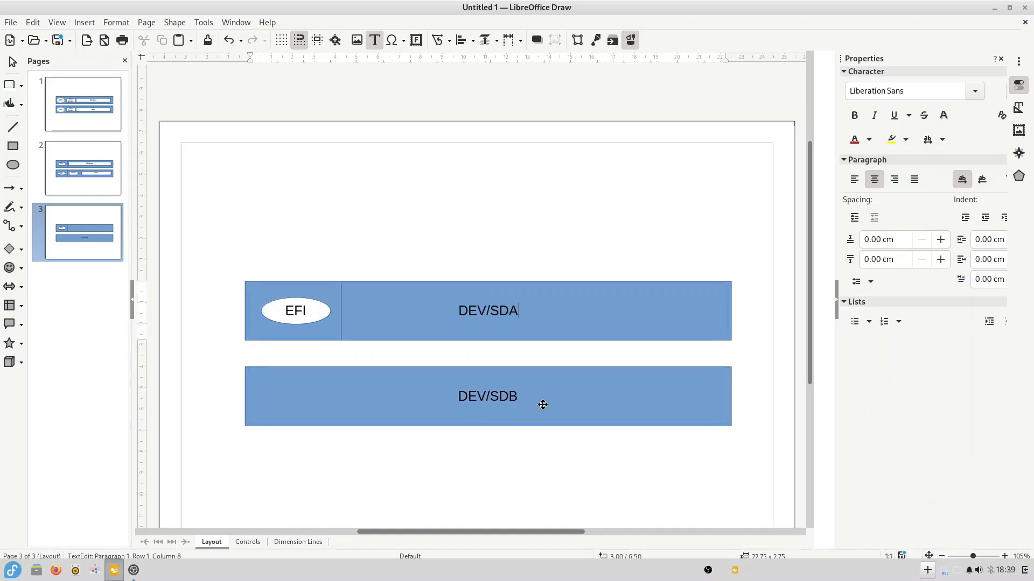
click(543, 405)
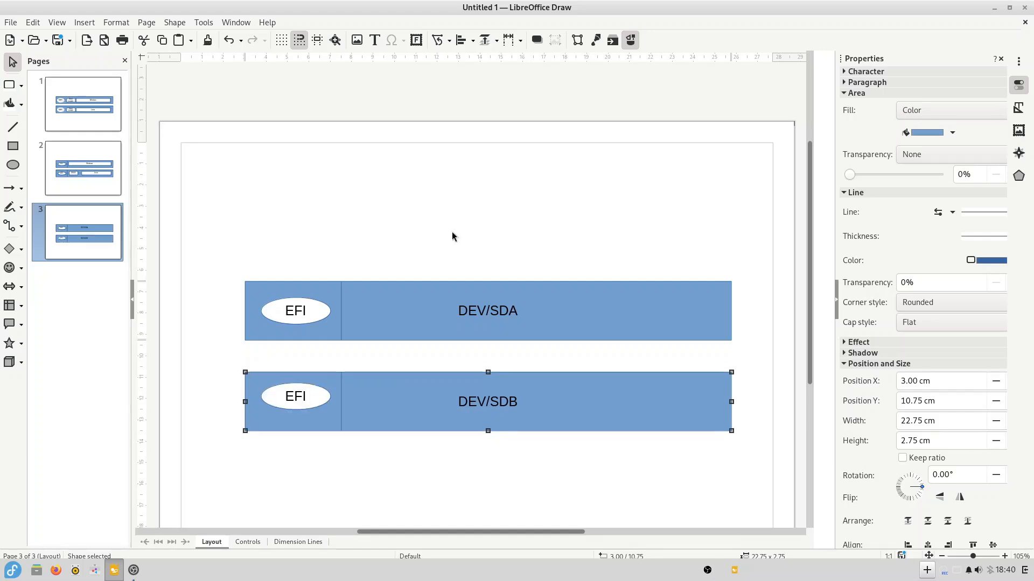
click(451, 232)
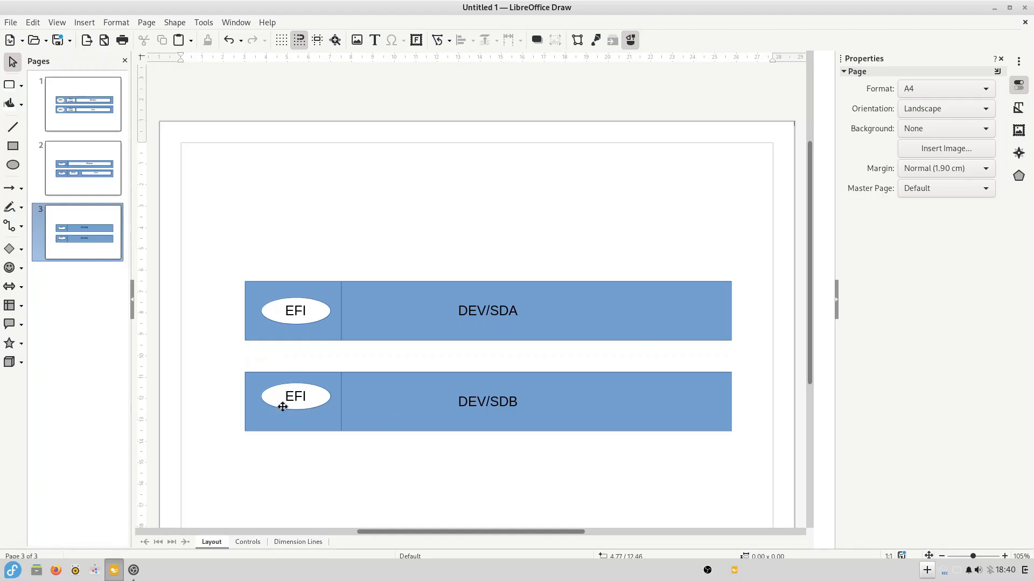
click(578, 308)
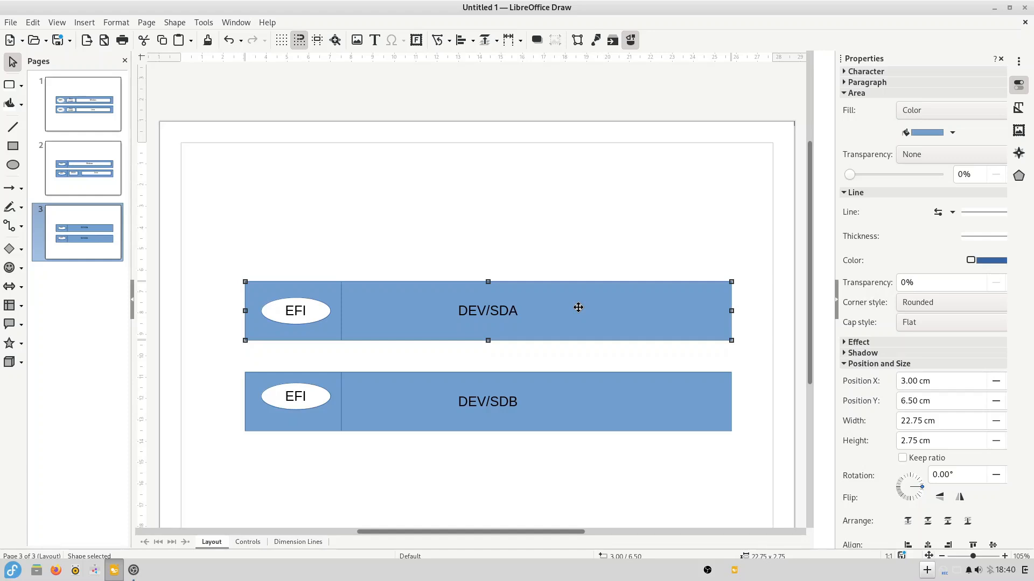
text((PRIMARY))
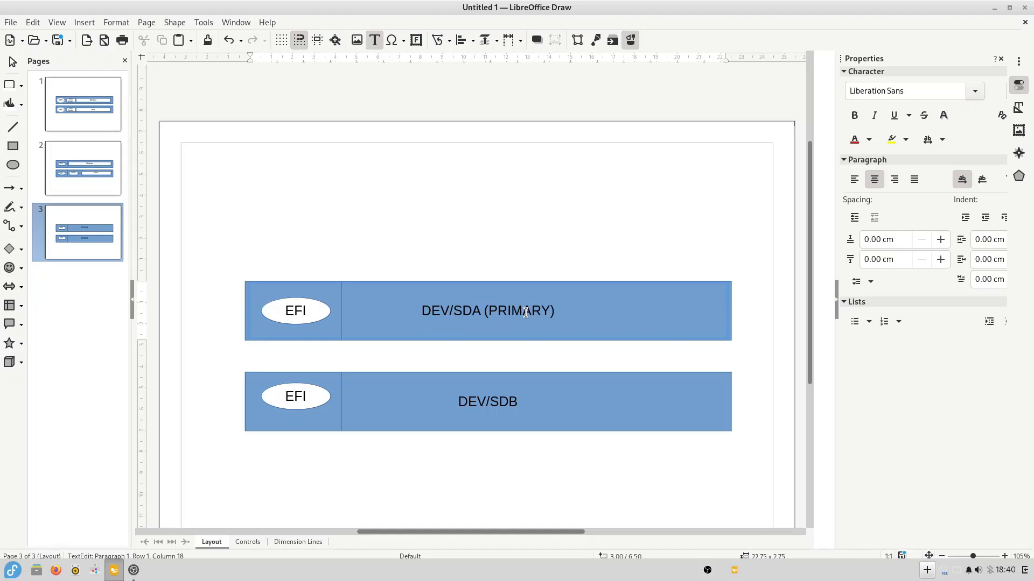
- Add (SECONDARY) after DEV/SDB in the lower bar's label
click(563, 404)
text((SECONDARY))
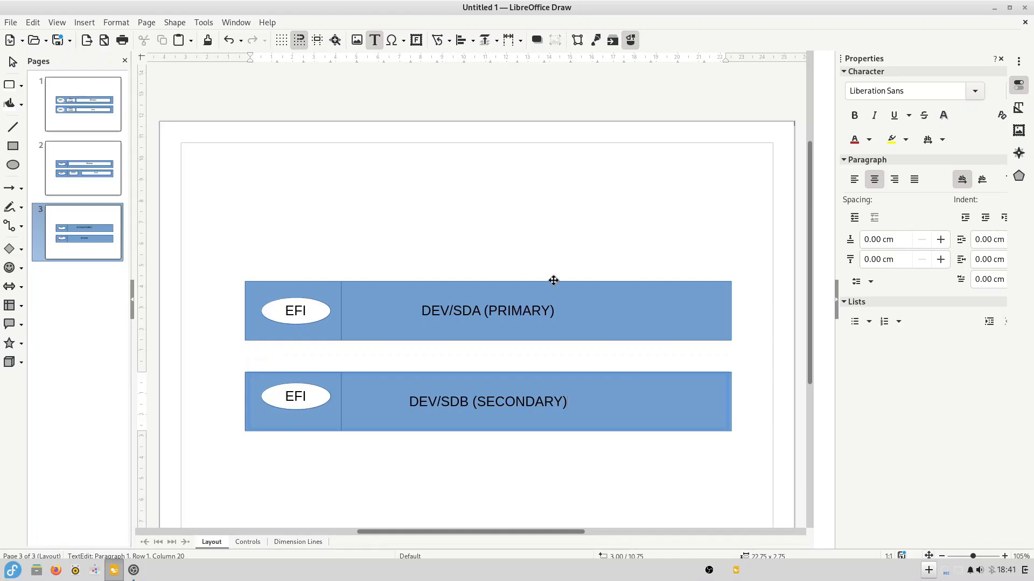
click(279, 297)
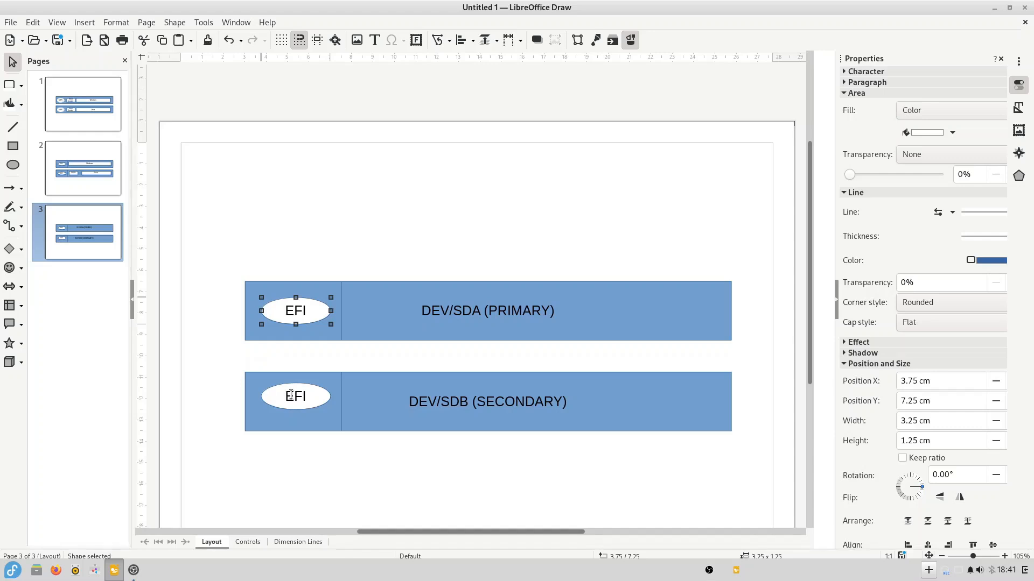
- Delete the top bar's EFI oval and swap the labels to Secondary for SDA, Primary for SDB
click(614, 394)
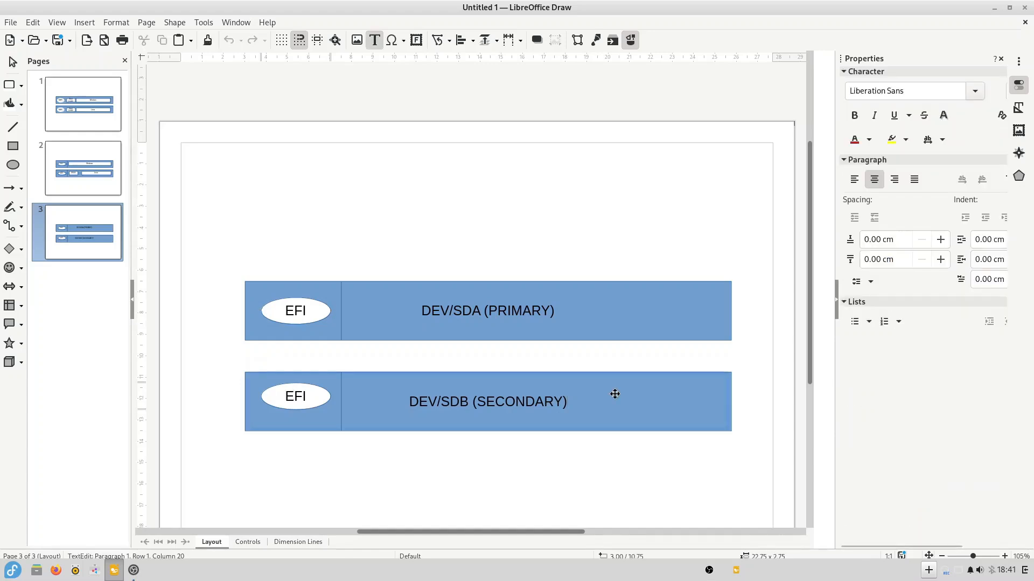
click(588, 334)
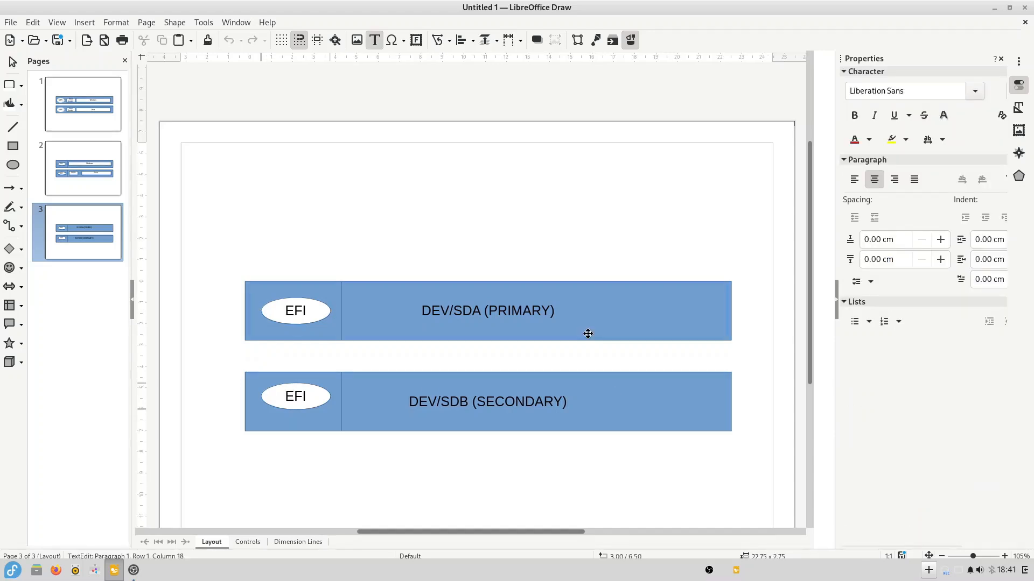
click(310, 306)
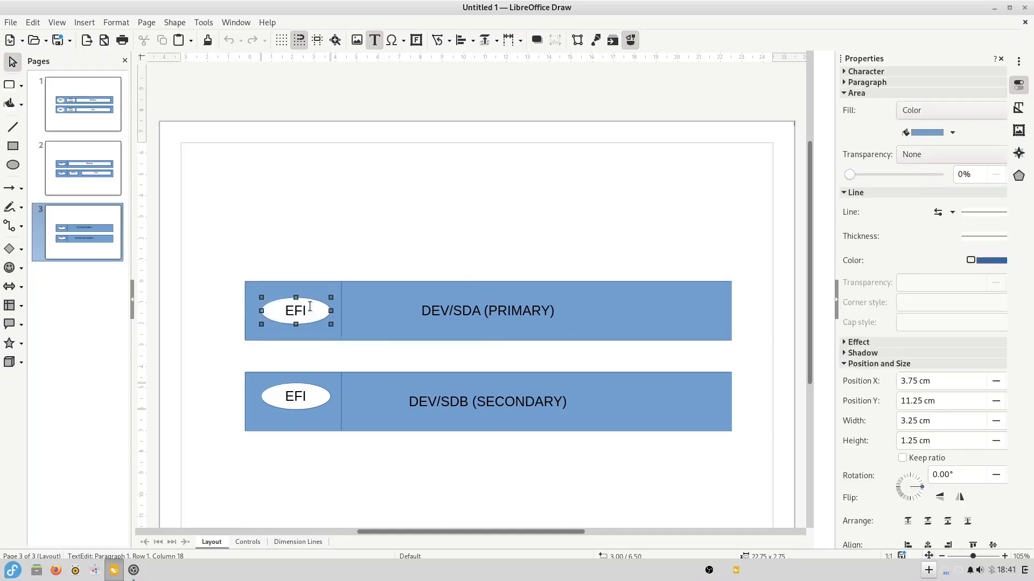
key(Escape)
key(Delete)
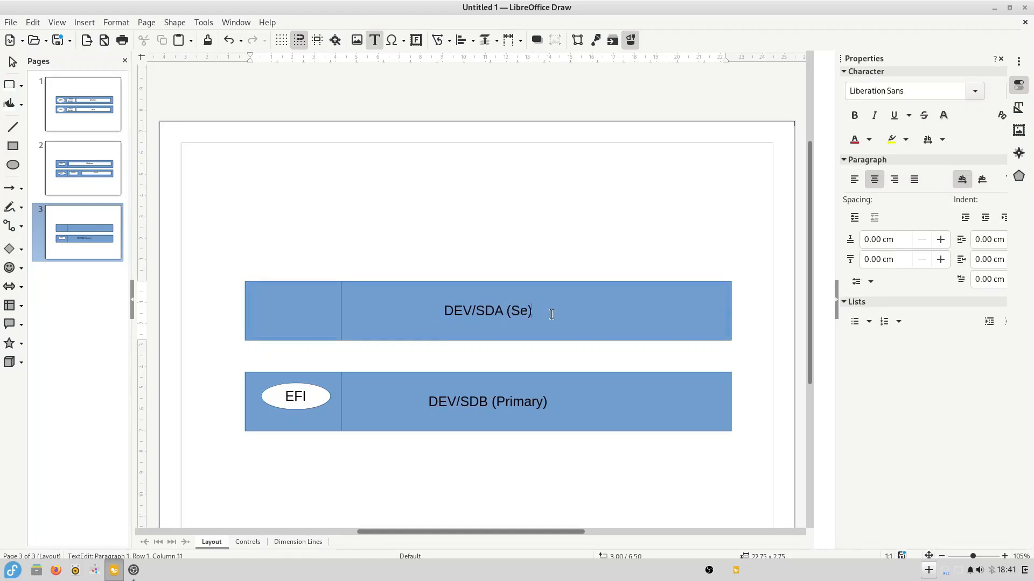
text(conday)
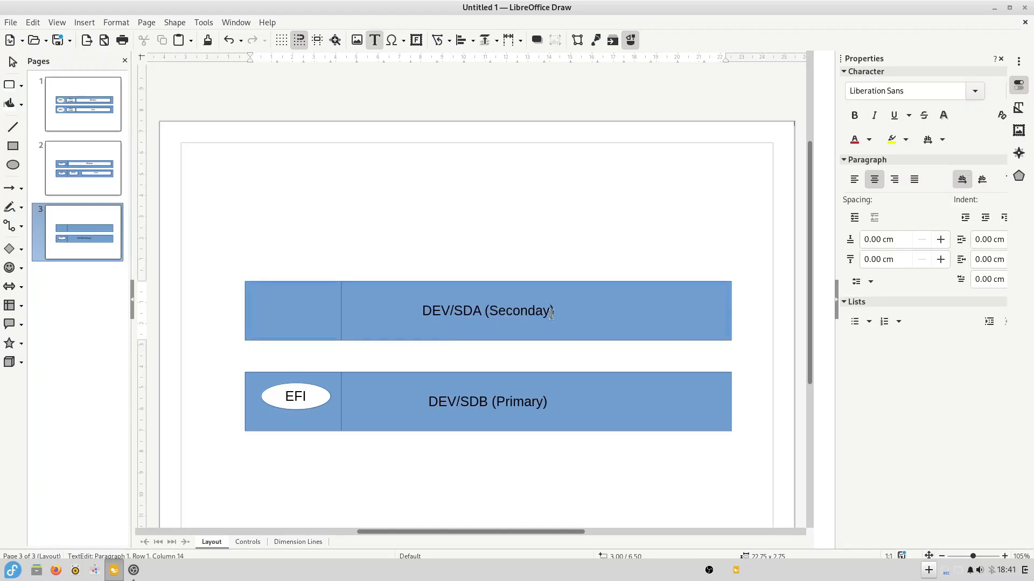
text(r)
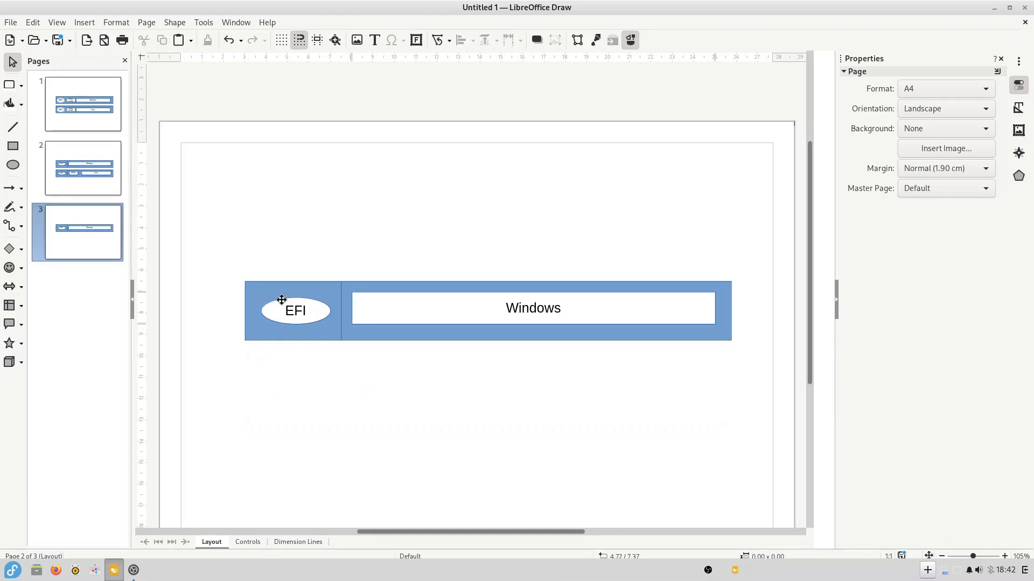
- Move the Recovery box to the right end of the bar
drag(582, 312, 708, 300)
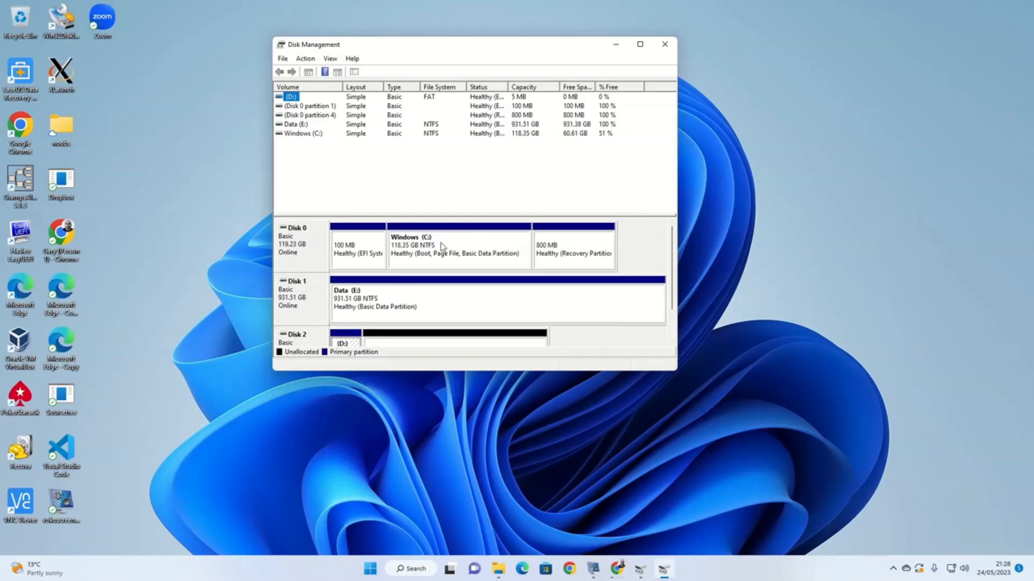
- Choose Shrink Volume for the Windows (C:) partition
right_click(458, 241)
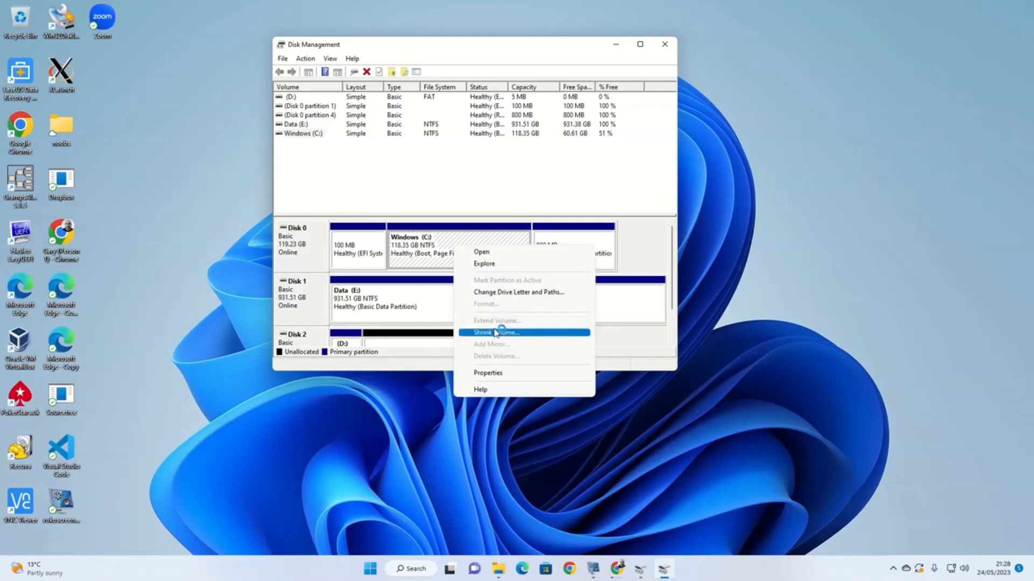
click(485, 329)
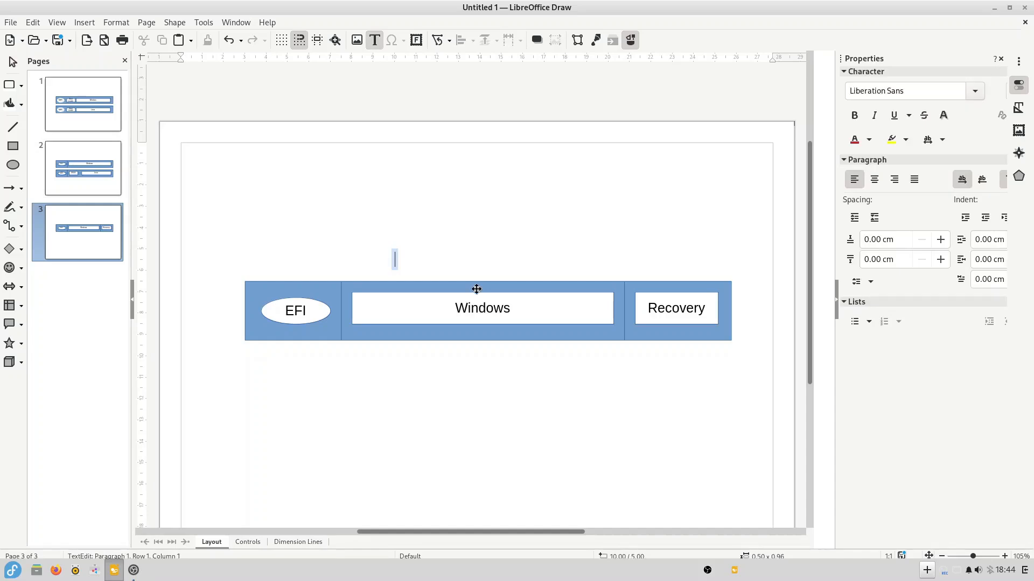
- Raise the 1 TB title, draw a large disk frame, and add the 1 GB and 20 GB labels
drag(421, 256, 472, 217)
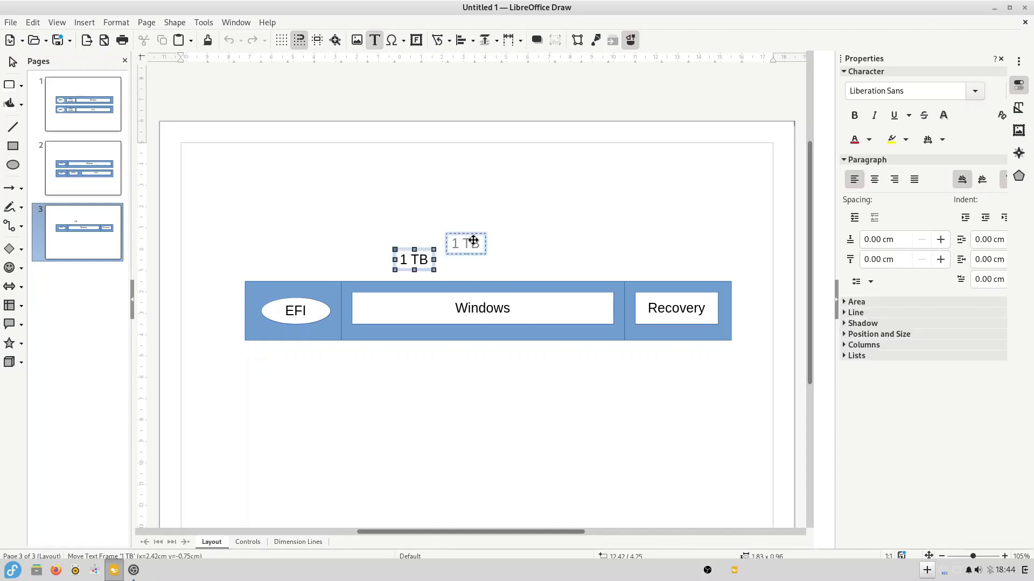
click(13, 146)
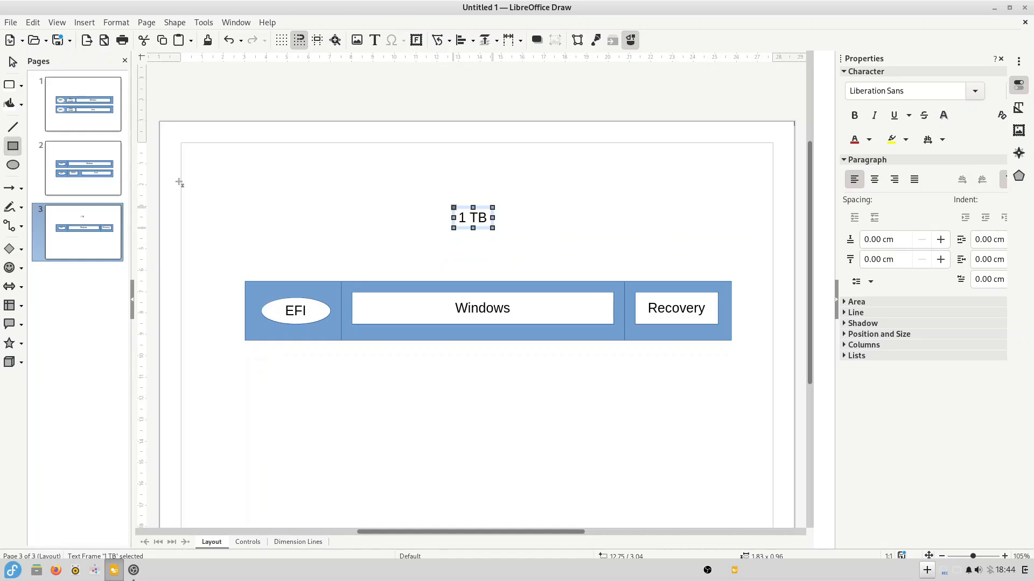
drag(220, 194, 753, 403)
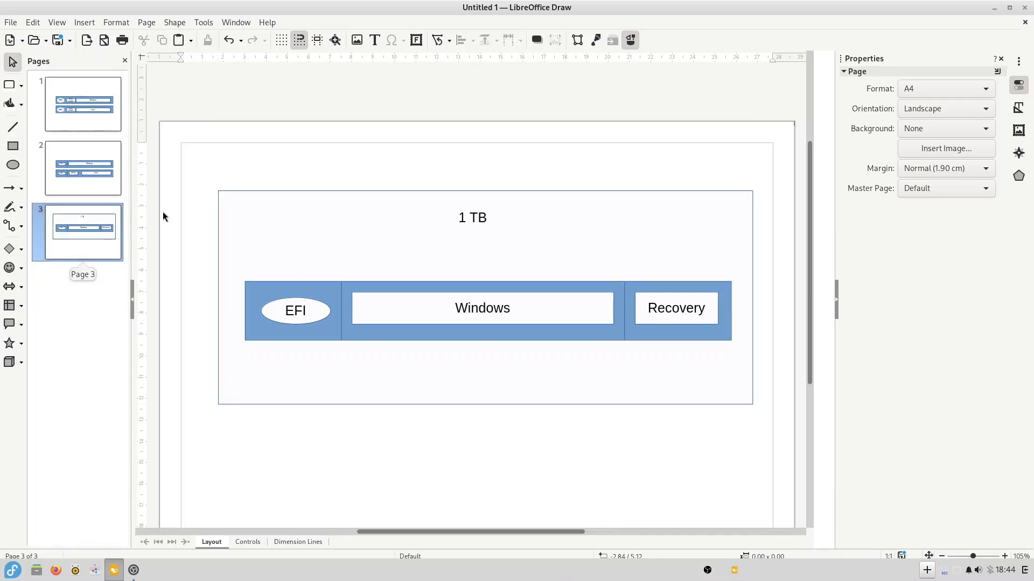
click(321, 253)
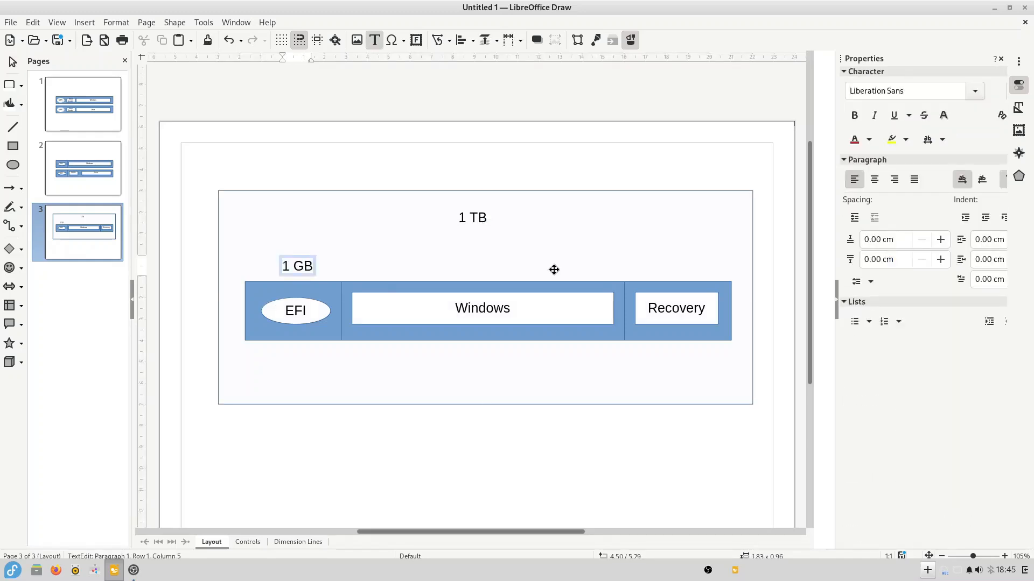
click(639, 267)
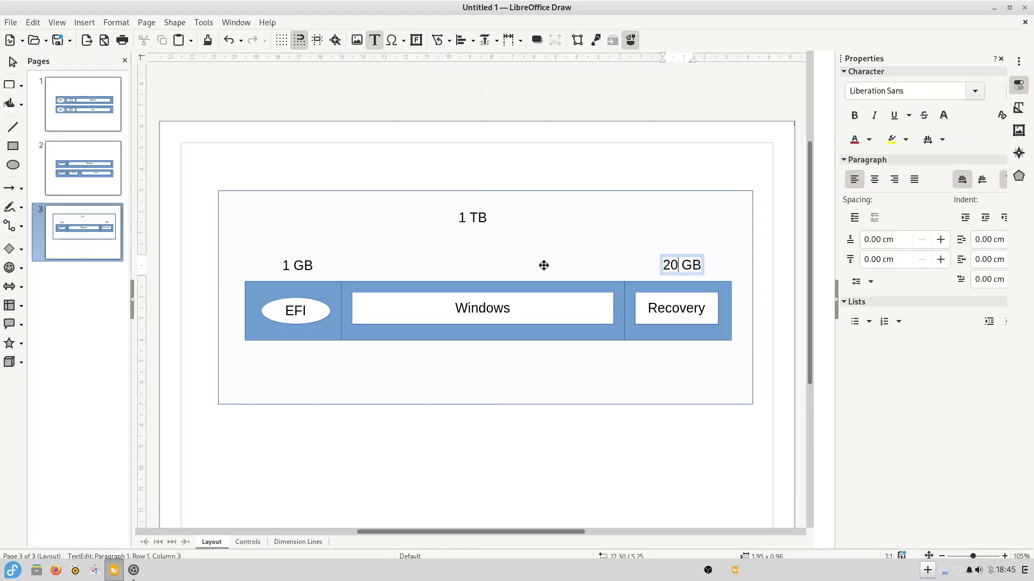
click(497, 236)
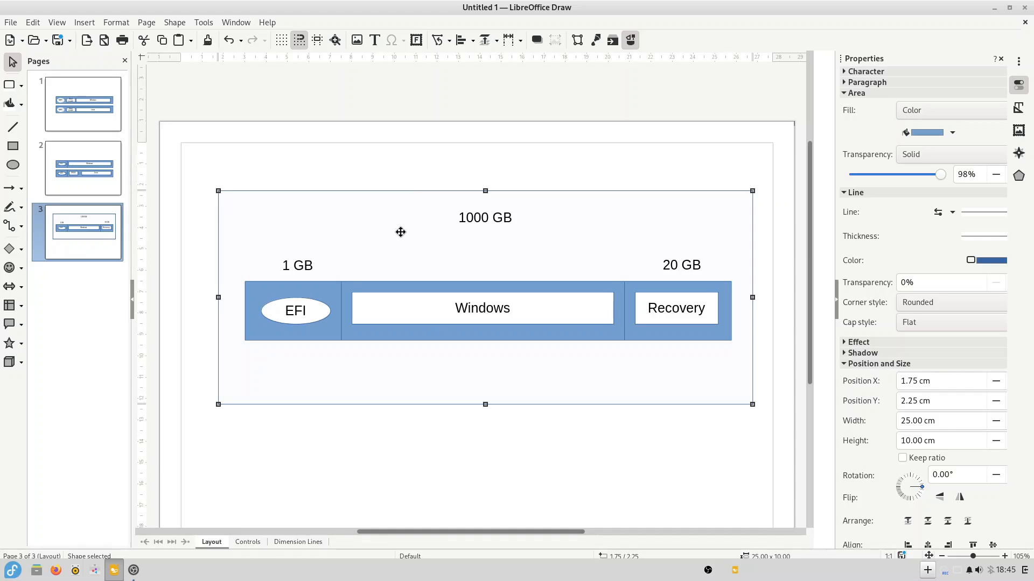
- Position a size label above the Windows partition and narrow the Windows box
double_click(296, 265)
drag(297, 265, 487, 263)
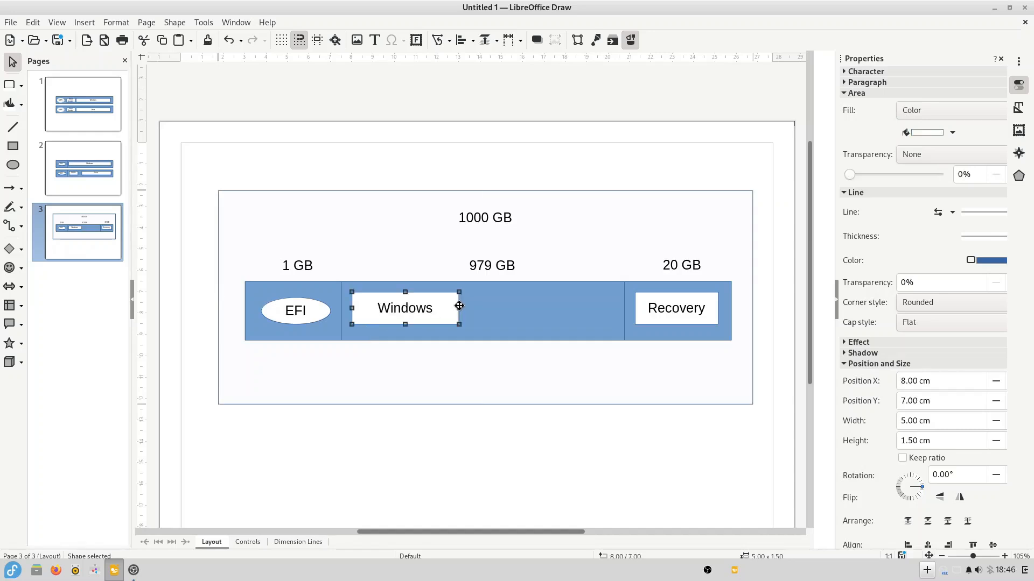
drag(458, 308, 427, 308)
- Set the labels to 200 GB and 779 GB, then enter 30000 MB to shrink C:
double_click(370, 266)
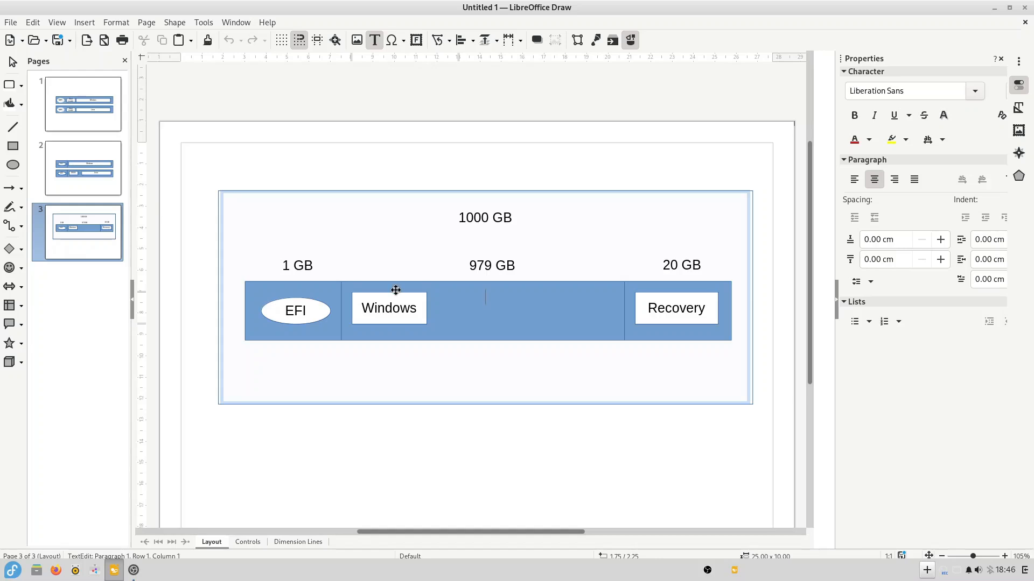
click(488, 266)
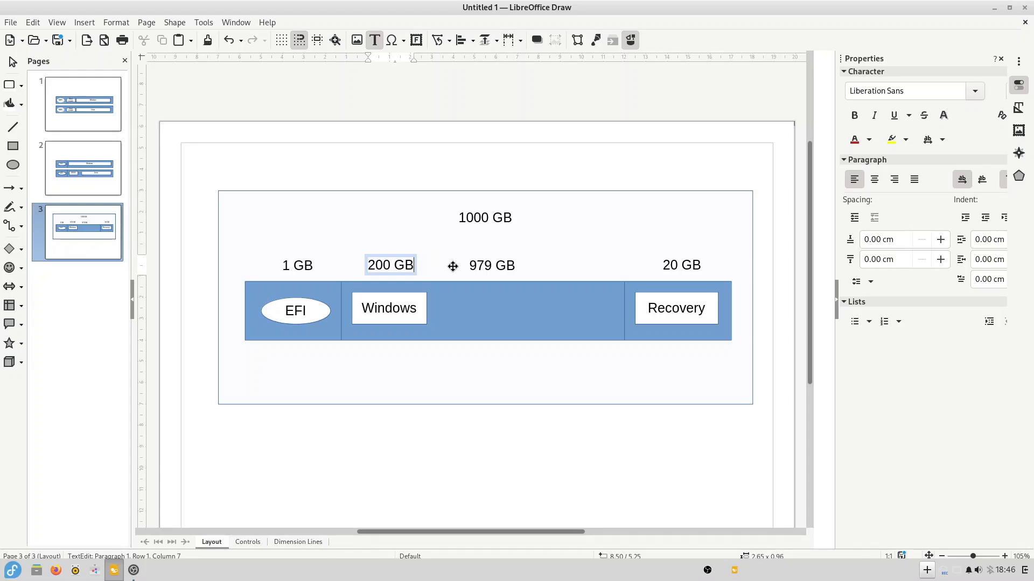
click(453, 266)
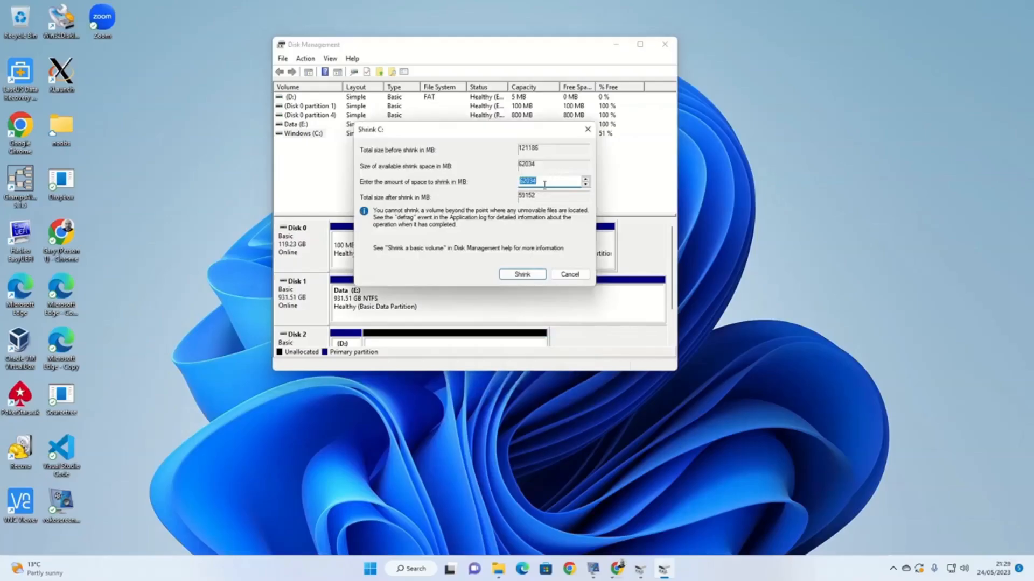
text(30000)
- Apply the 30000 MB shrink to drive C: in the Shrink dialog
click(525, 275)
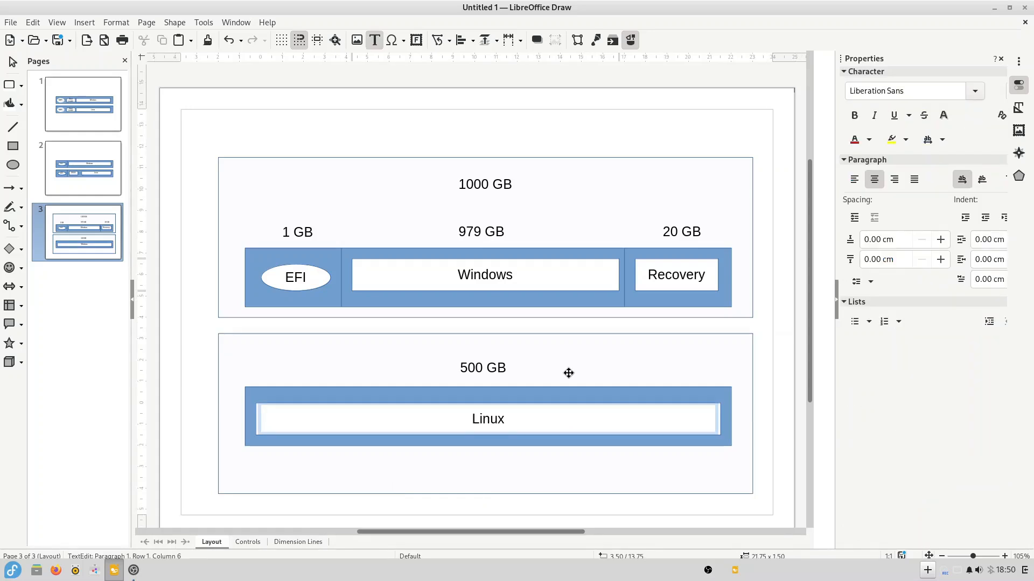
- Finish the Linux label and select the EFI ellipse
click(568, 372)
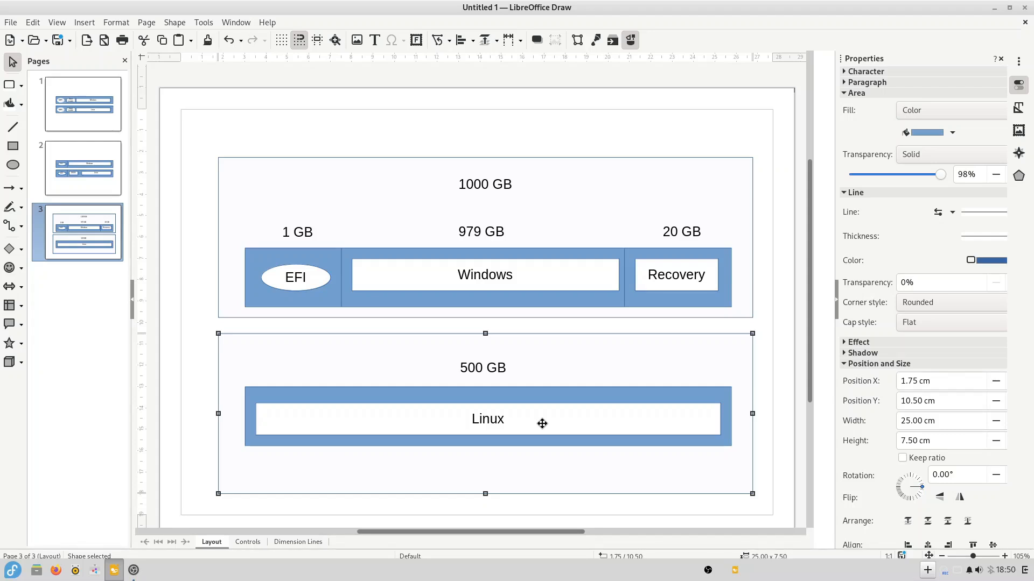
click(296, 279)
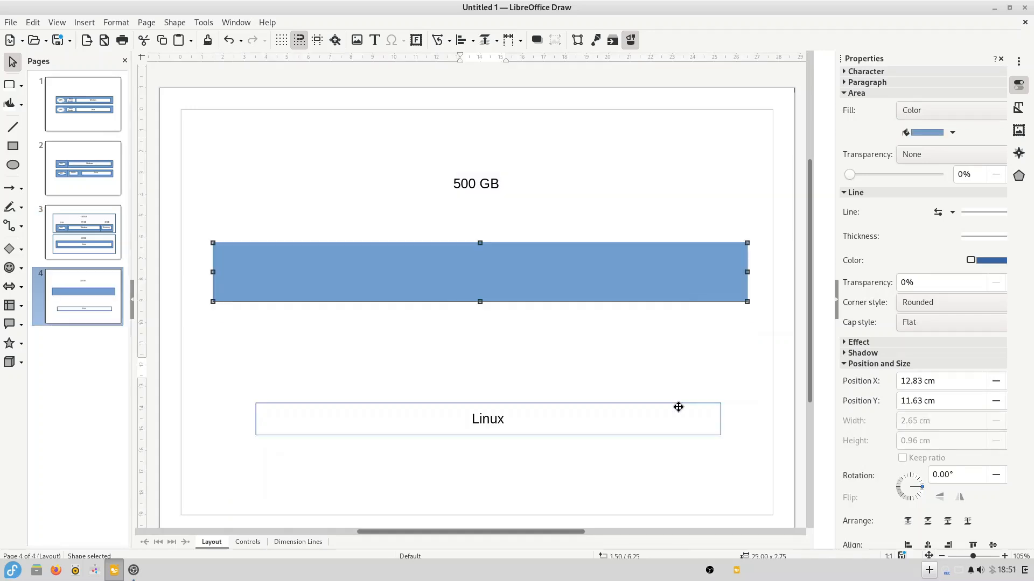
- Delete the Linux box, then paste the EFI ellipse and a vertical divider line beside it
click(679, 407)
key(Delete)
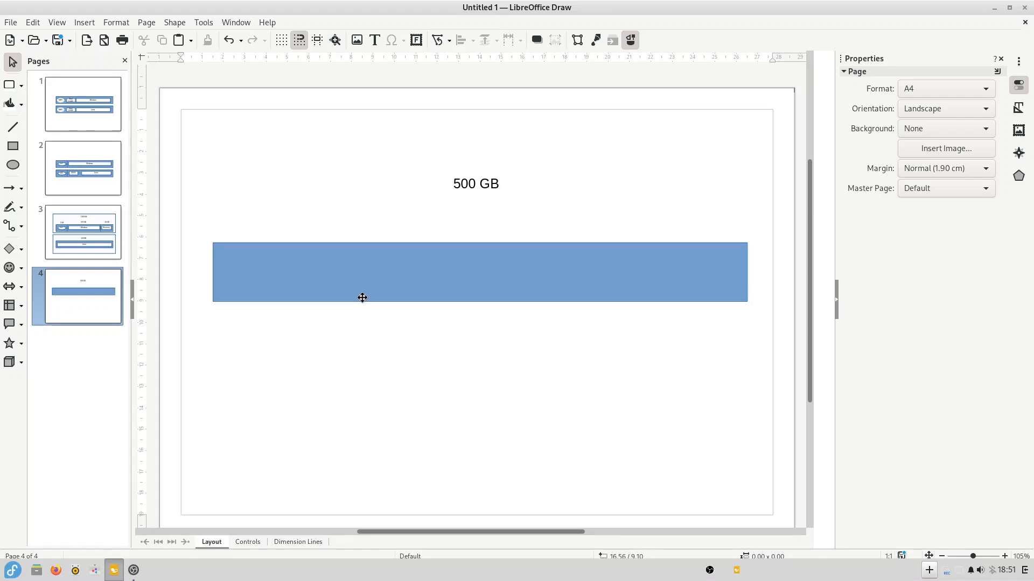
key(ctrl+v)
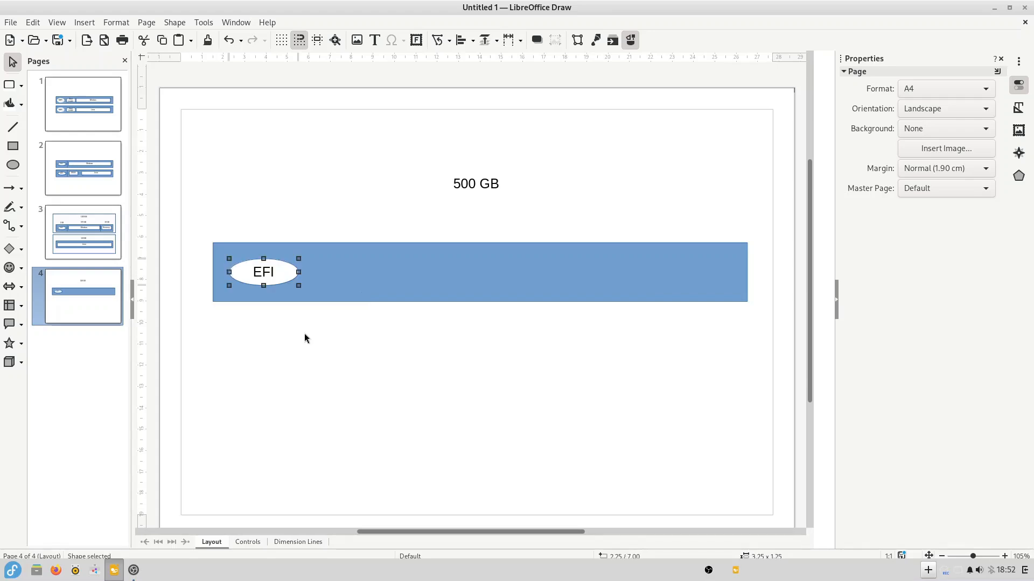
key(ctrl+v)
drag(340, 277, 315, 268)
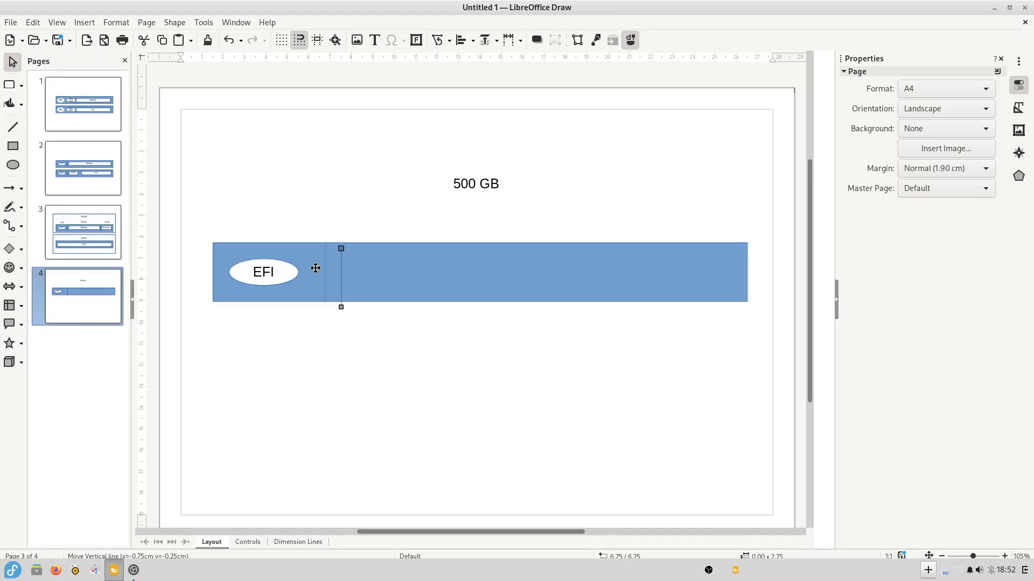
- Position the first divider line just right of the EFI ellipse
drag(316, 268, 295, 268)
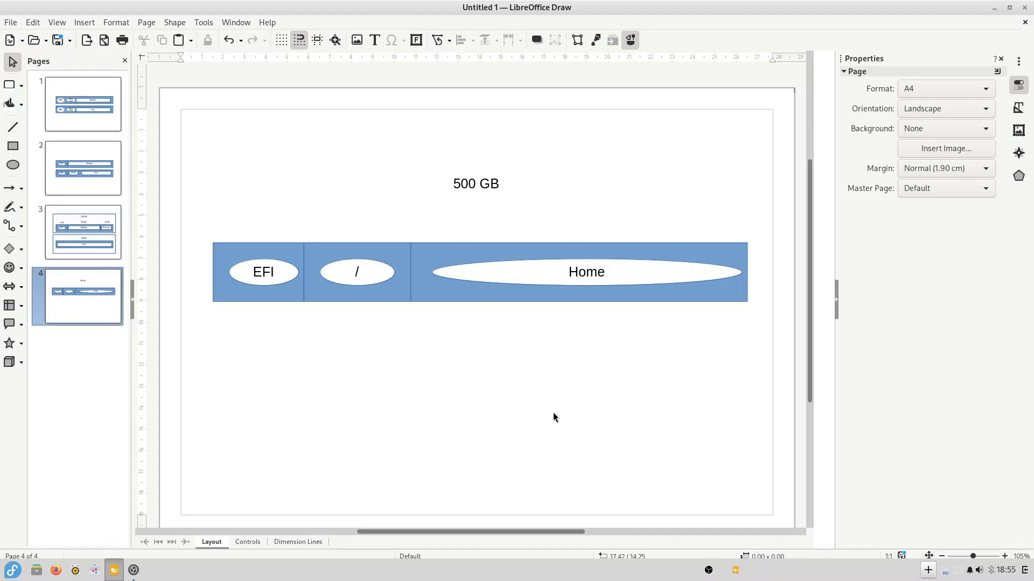
key(F2)
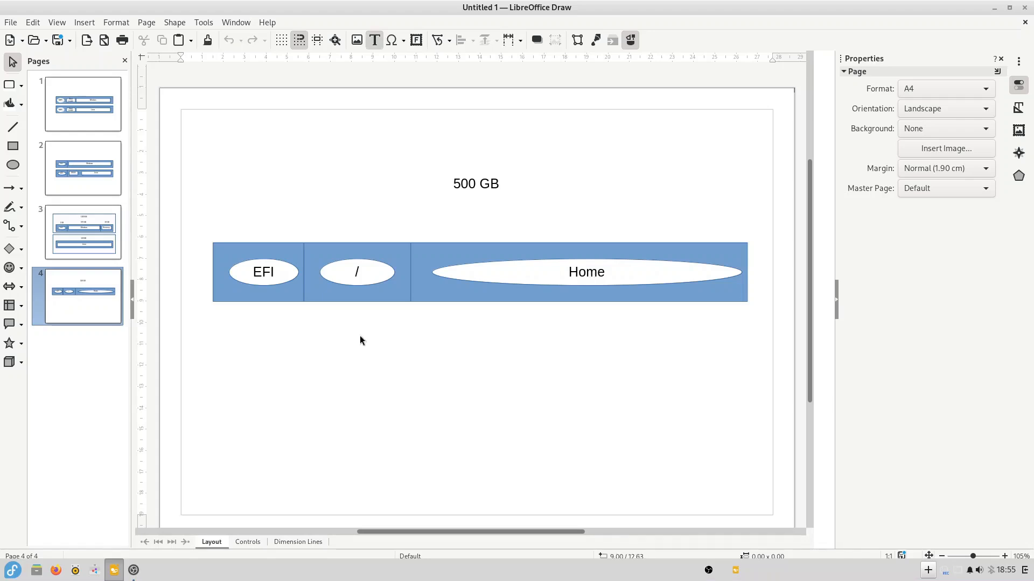
key(Escape)
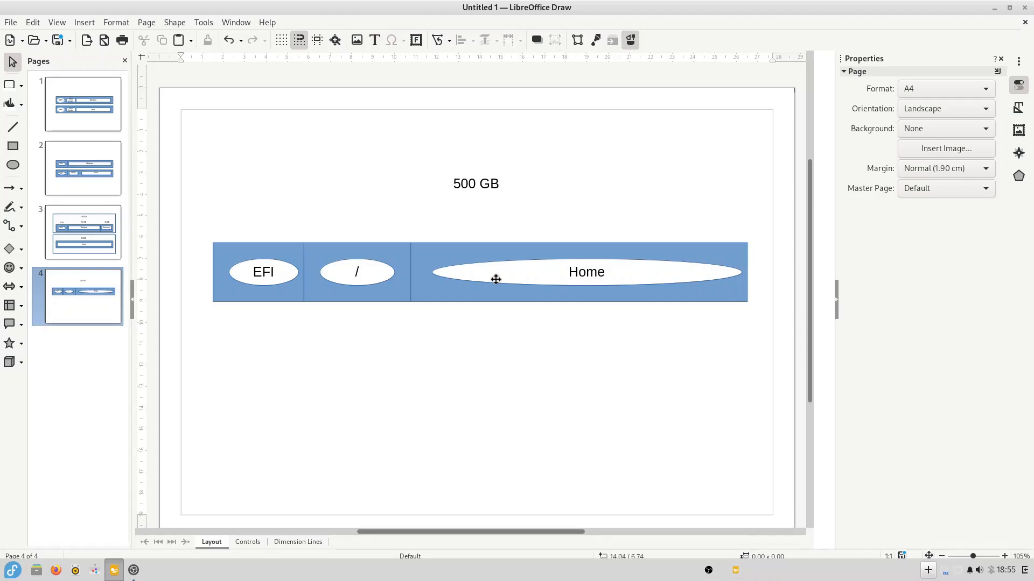
click(362, 276)
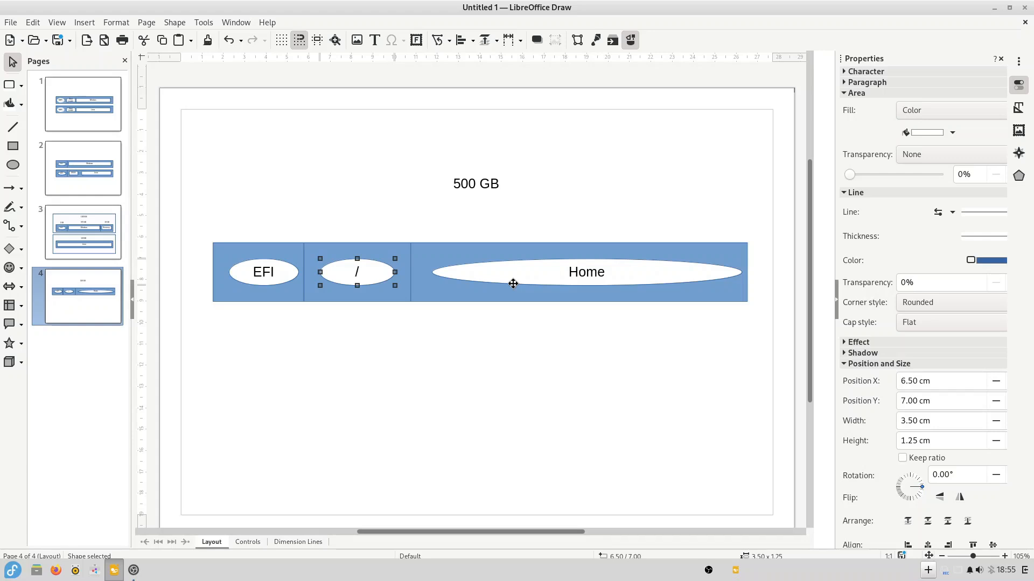
key(Escape)
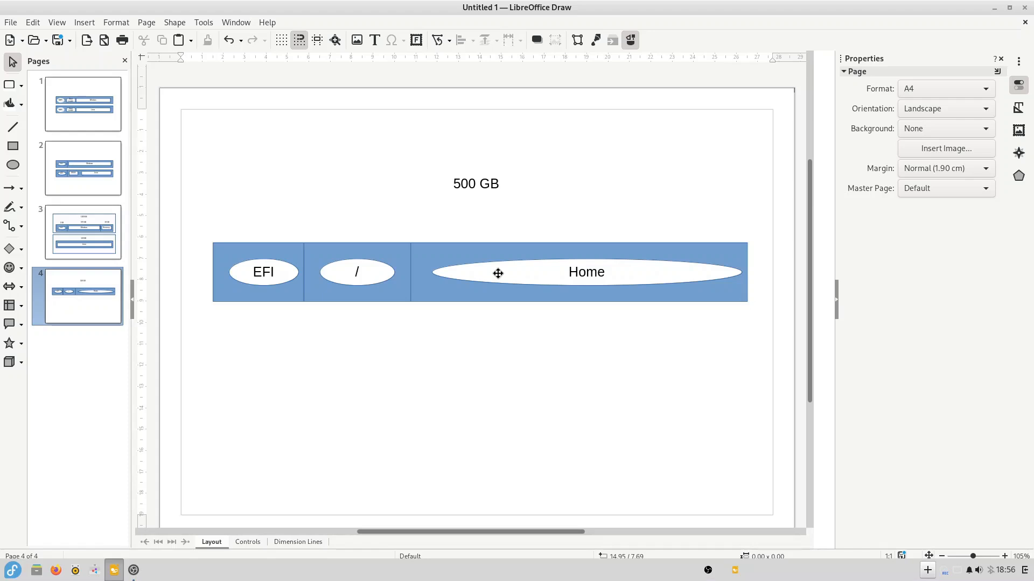
click(498, 274)
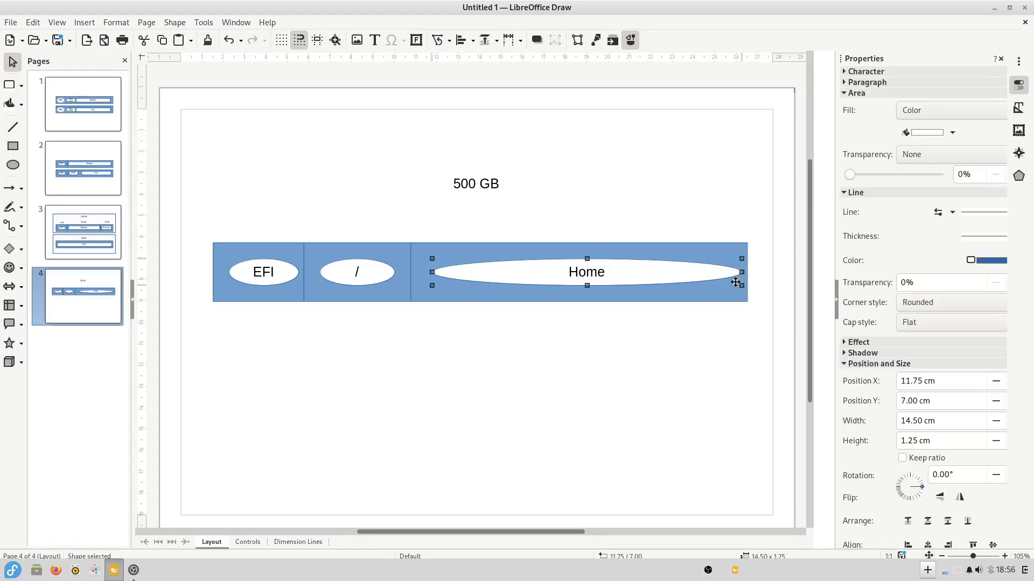
click(507, 190)
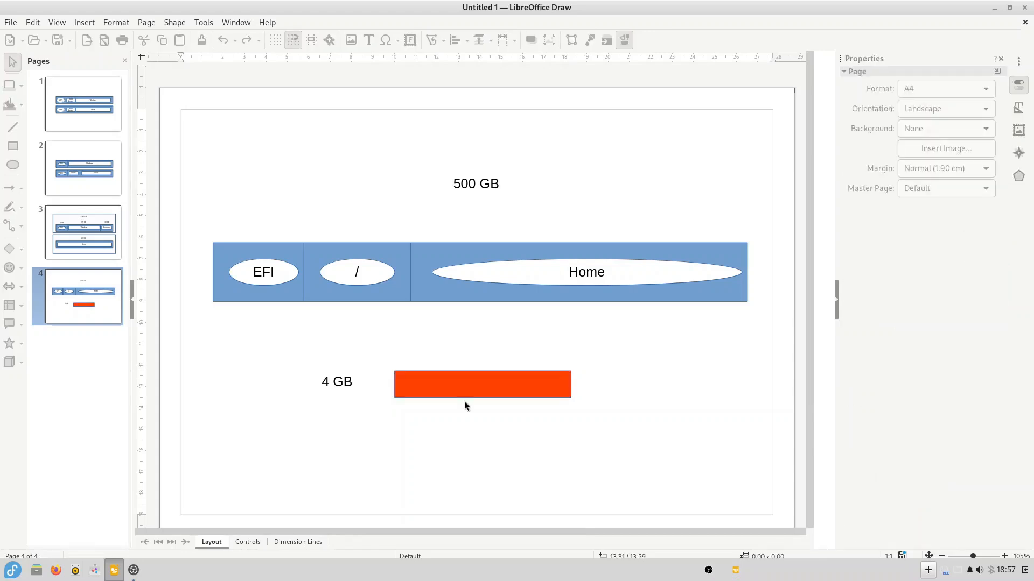
- Fill the 4 GB rectangle with red
click(464, 402)
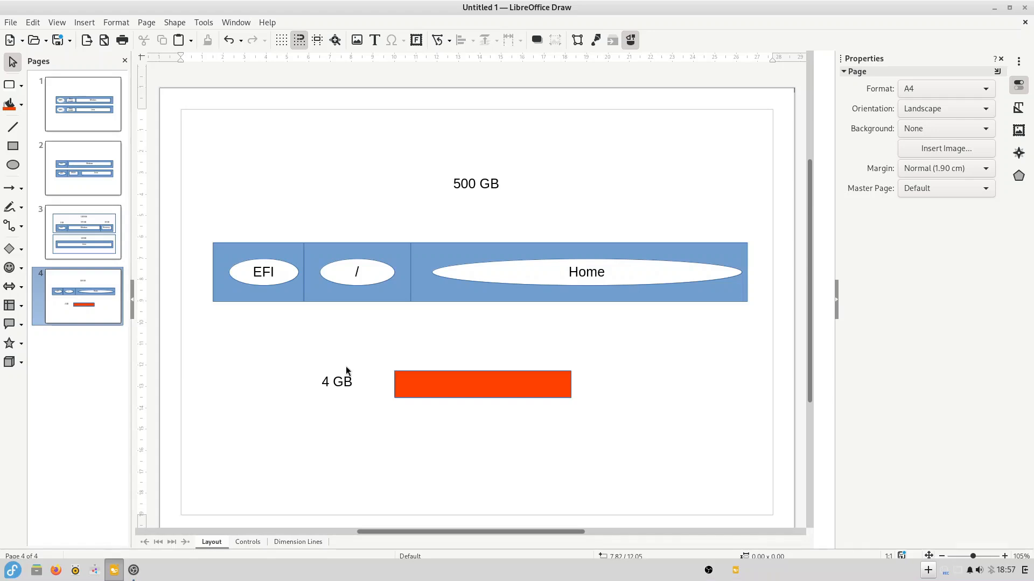
- Narrow the Home oval to 8.25 x 1.25 cm
click(712, 271)
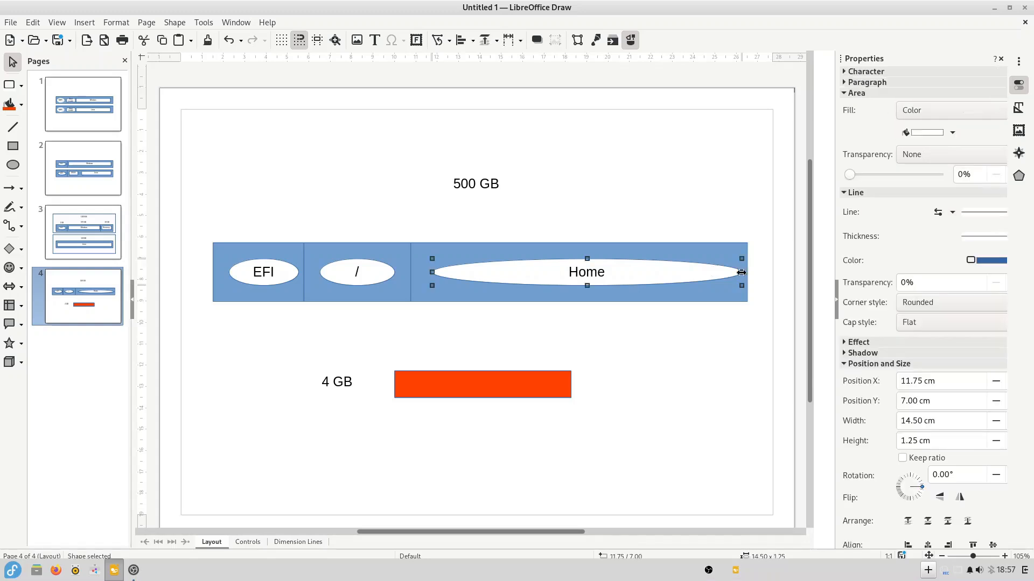
drag(741, 273, 608, 272)
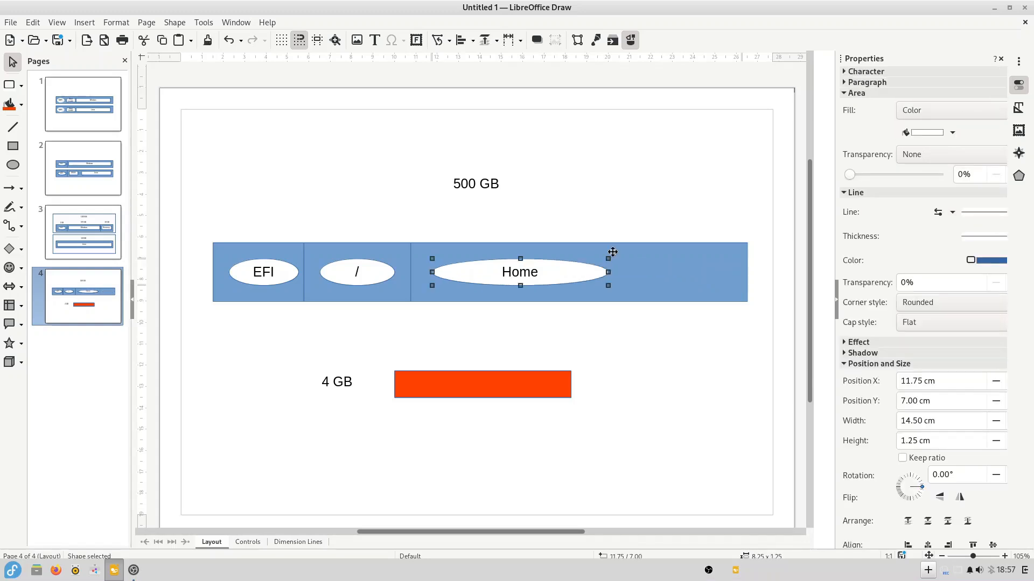
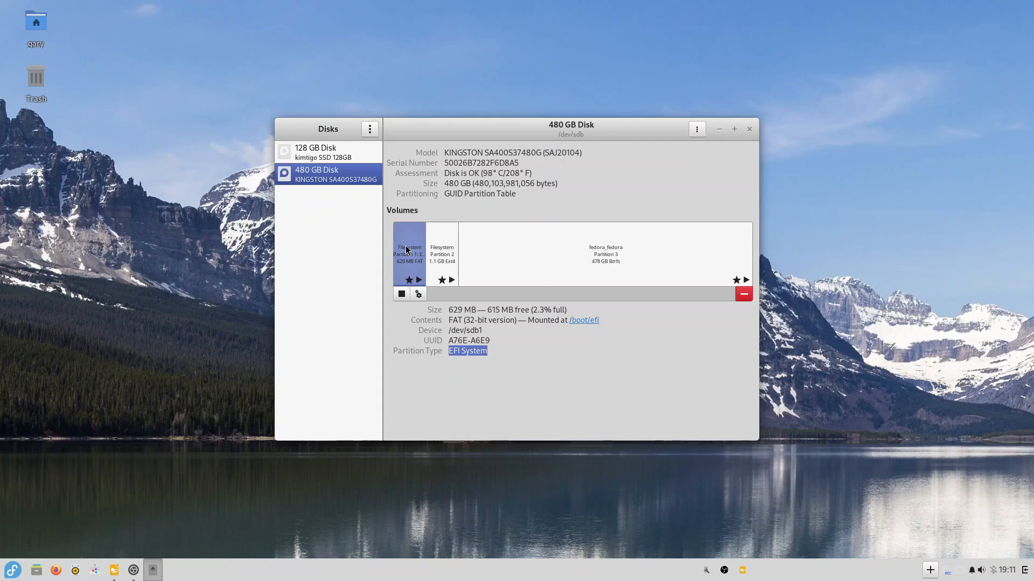
- Inspect the 480 GB disk's /boot Ext4 and fedora_fedora Btrfs partitions, then show the 128 GB disk
click(448, 257)
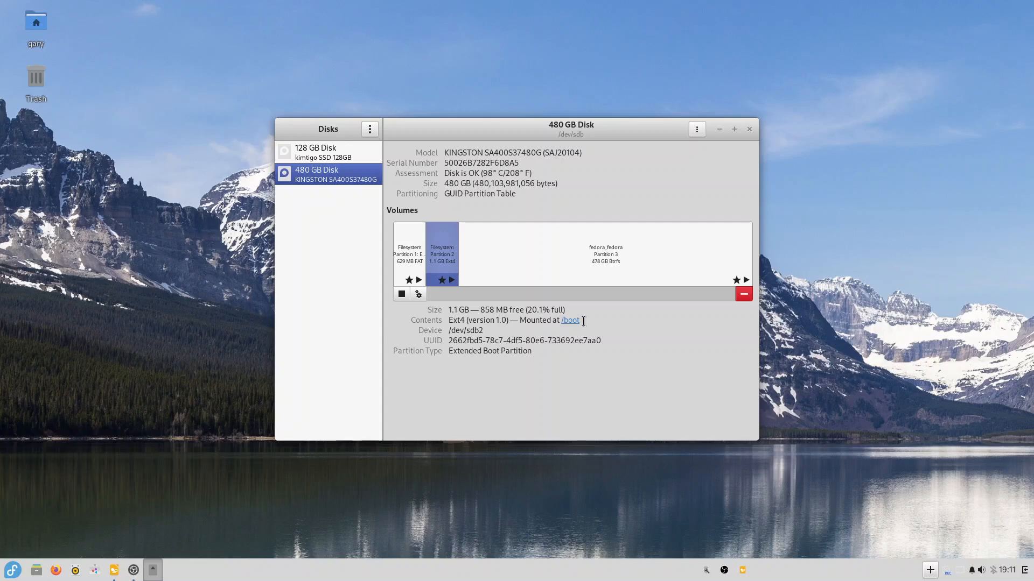
click(549, 263)
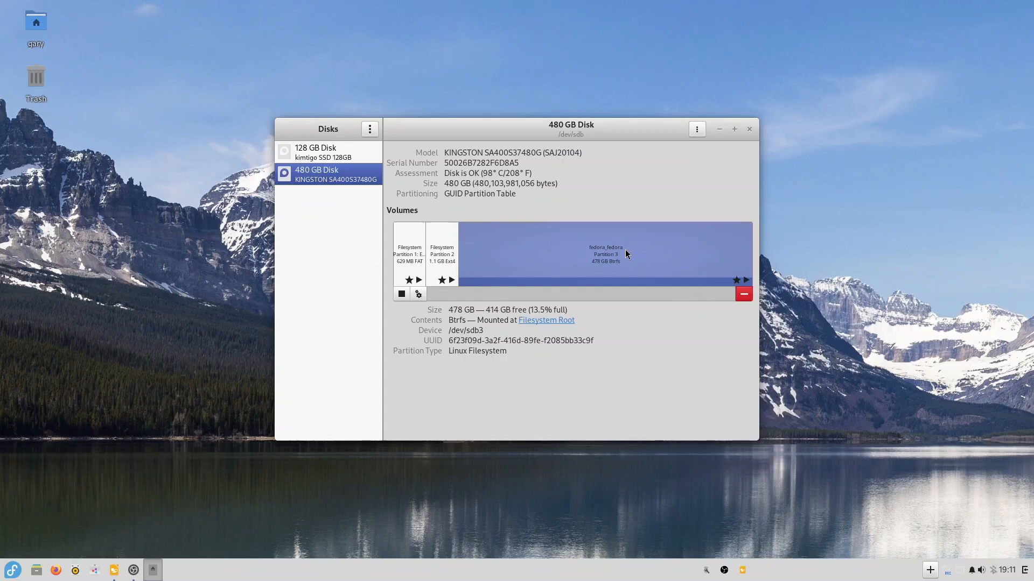
click(407, 251)
click(444, 240)
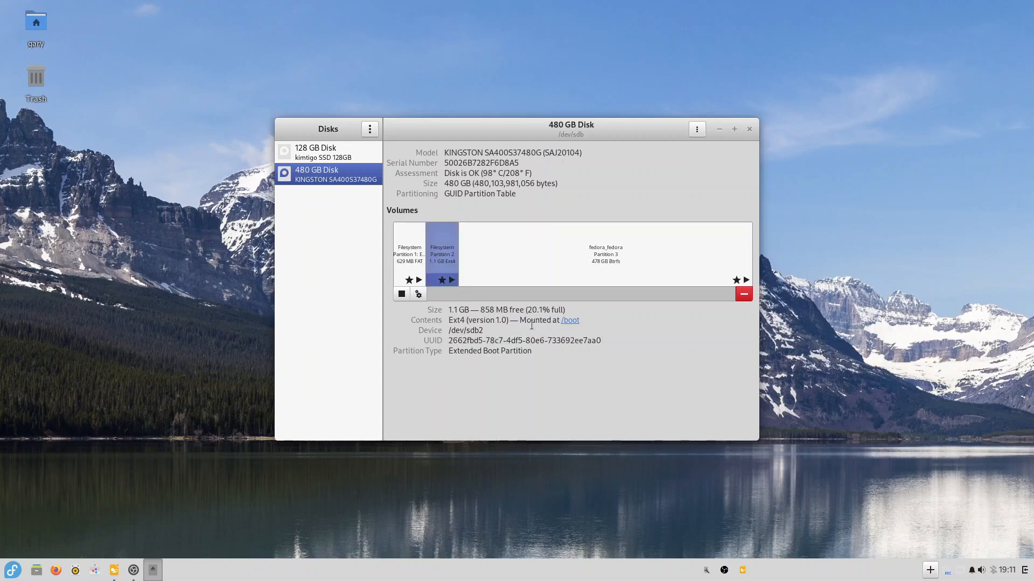
click(597, 247)
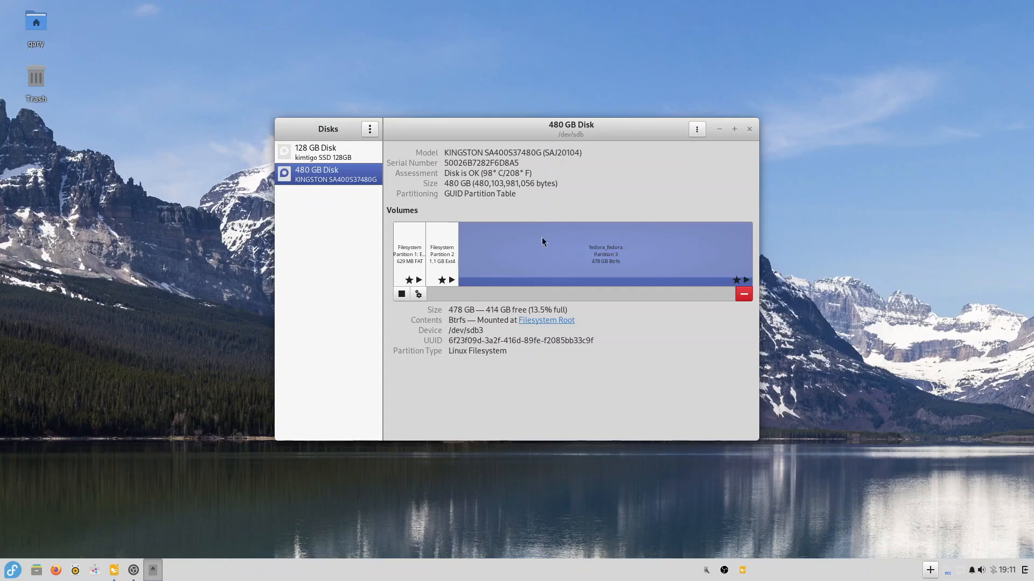
click(312, 150)
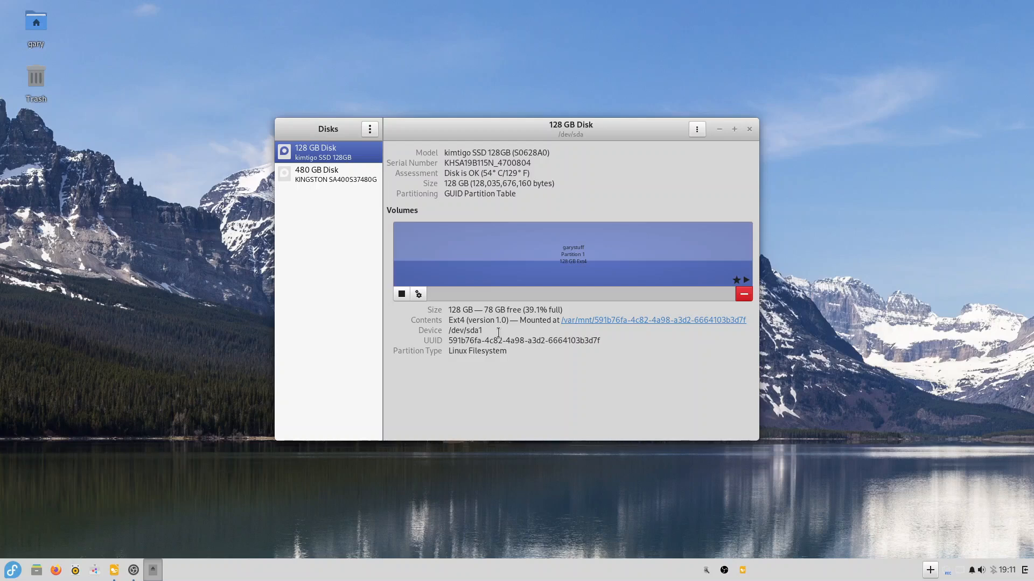
- Show the 480 GB disk and highlight its /dev/sdb1 device name
click(331, 178)
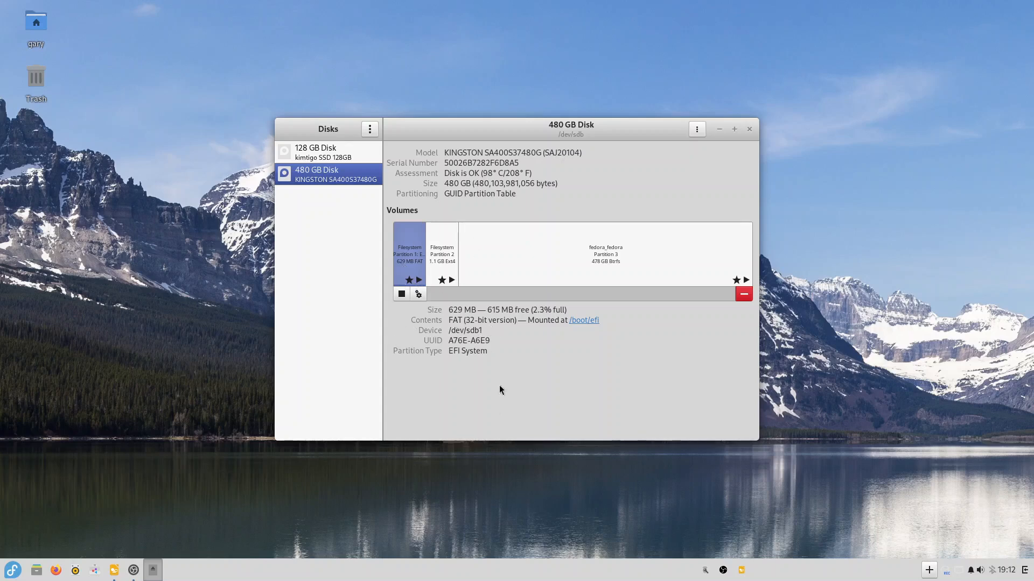
drag(482, 332, 460, 332)
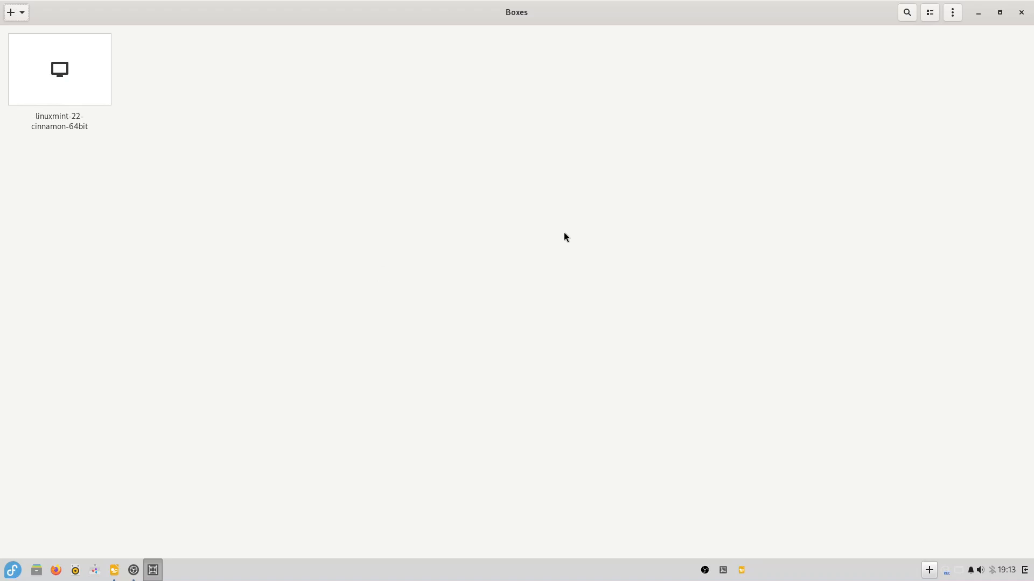
- Create a BIOS virtual machine from the installer file with 8 GiB memory and 50 GiB storage
click(10, 12)
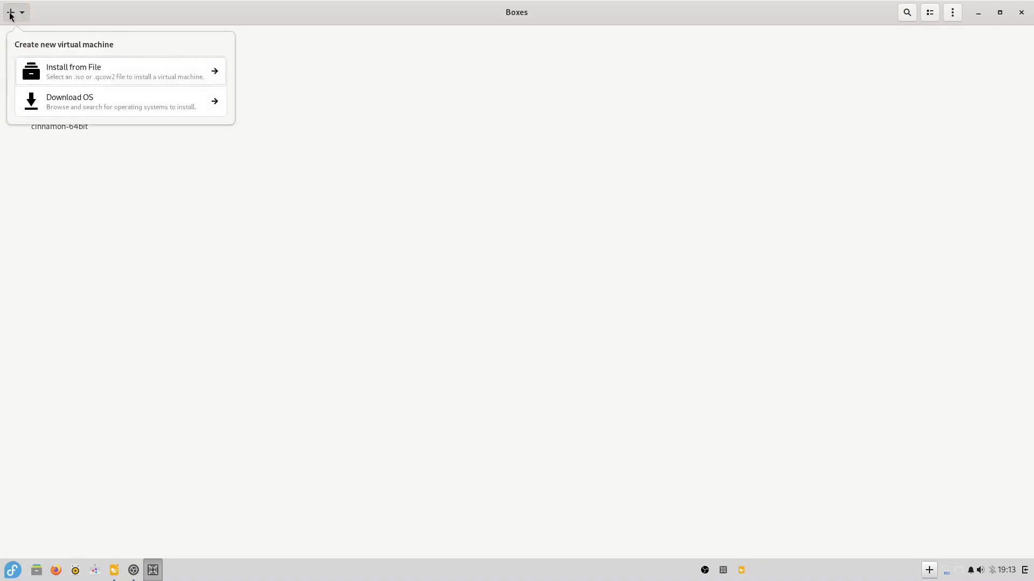
click(177, 65)
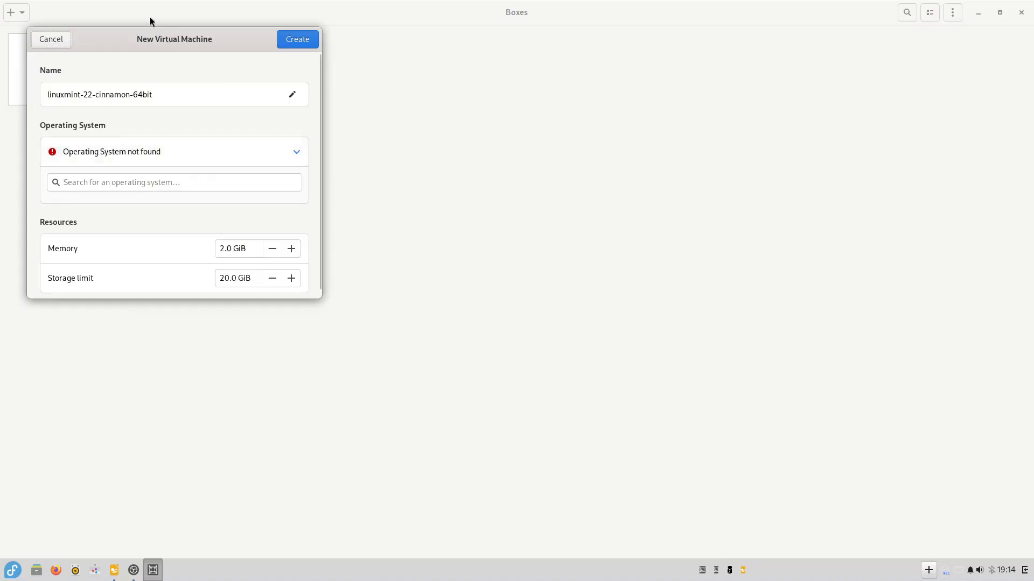
drag(170, 41, 468, 53)
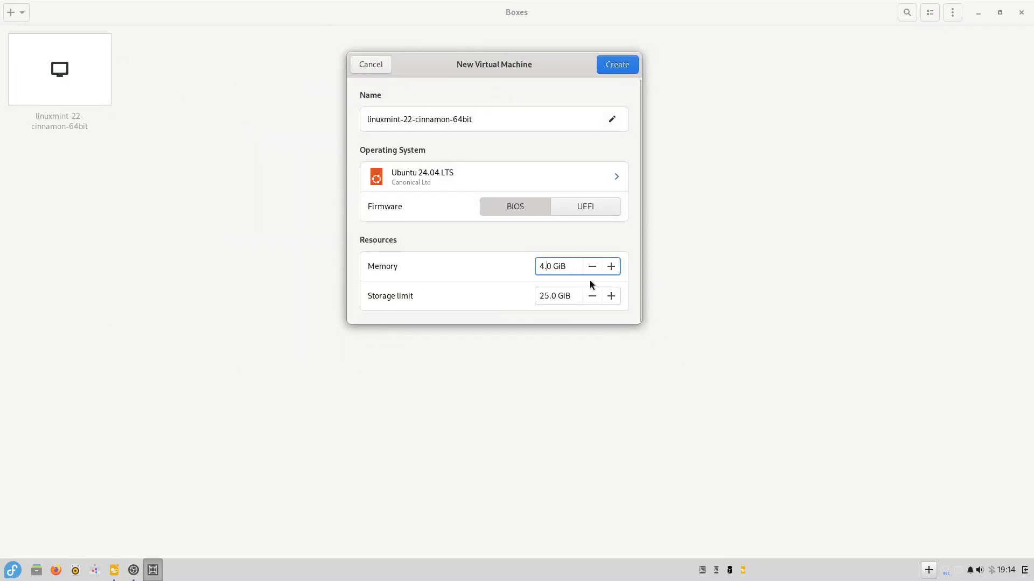
key(BackSpace)
text(8)
drag(547, 295, 531, 296)
text(50)
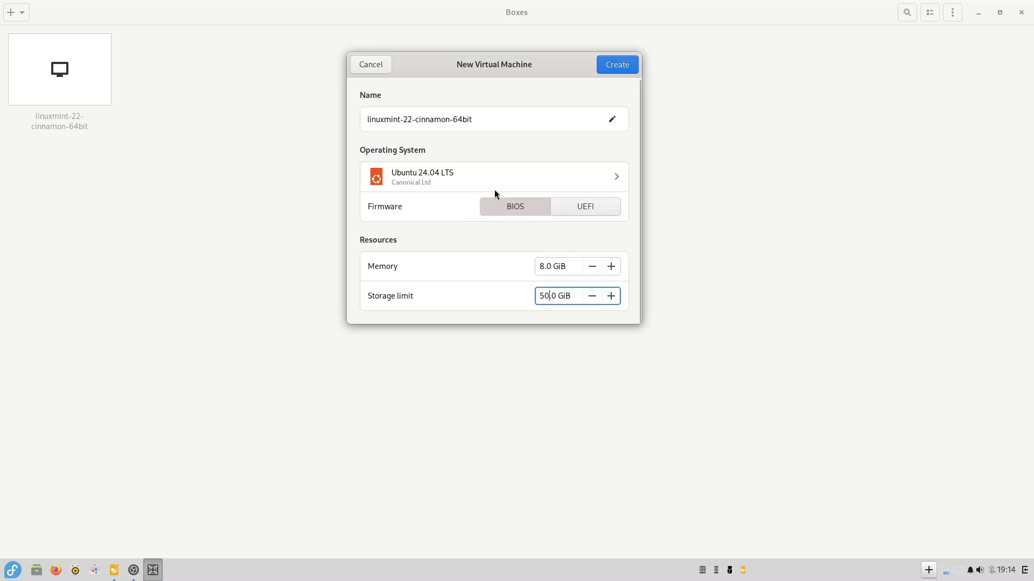
click(514, 208)
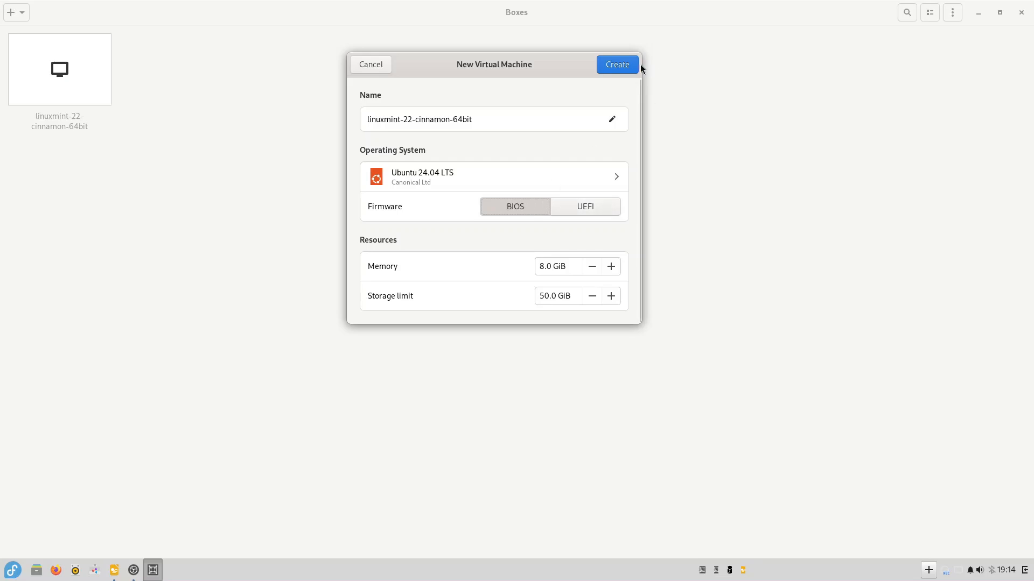
click(617, 65)
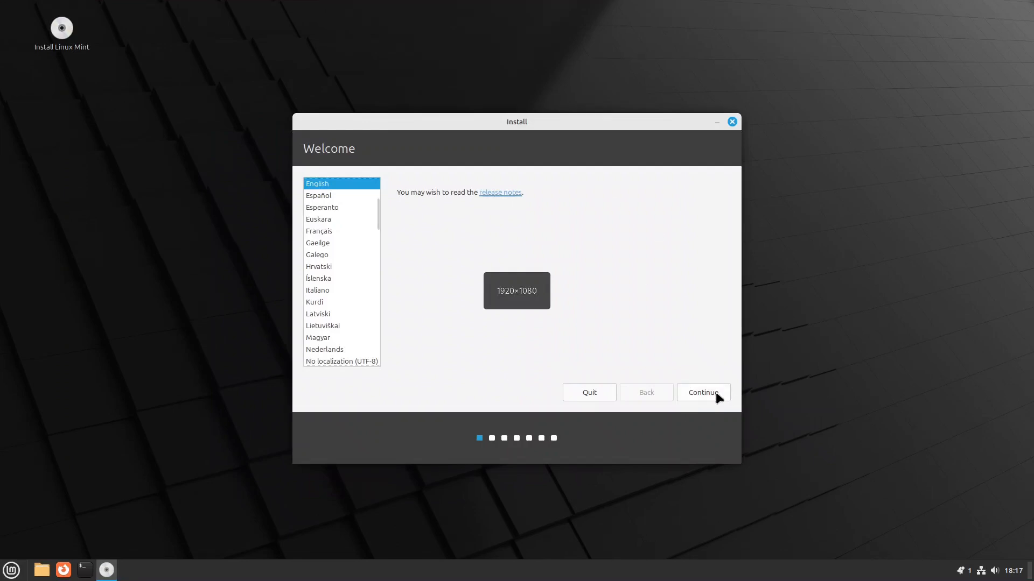
- Accept English as the language and English (US) as the keyboard layout
click(693, 389)
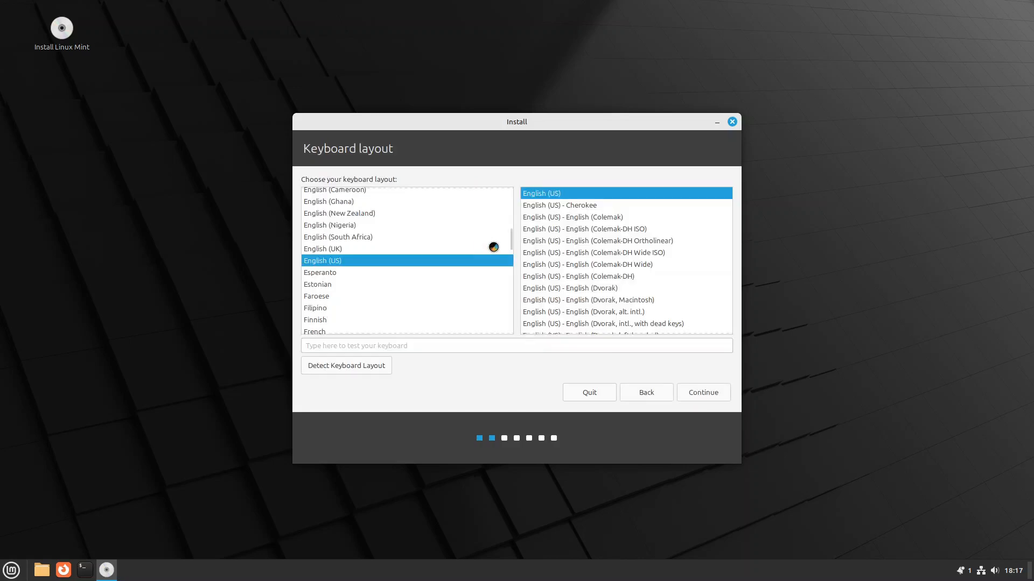
click(700, 392)
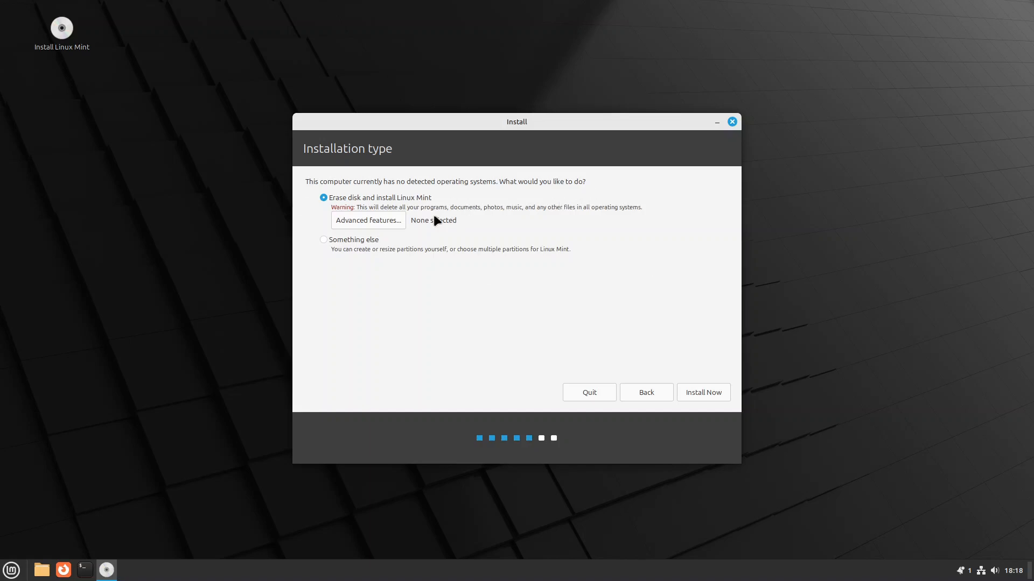
- Choose 'Something else', give /dev/vda a new empty partition table, and select its free space
click(324, 240)
click(721, 393)
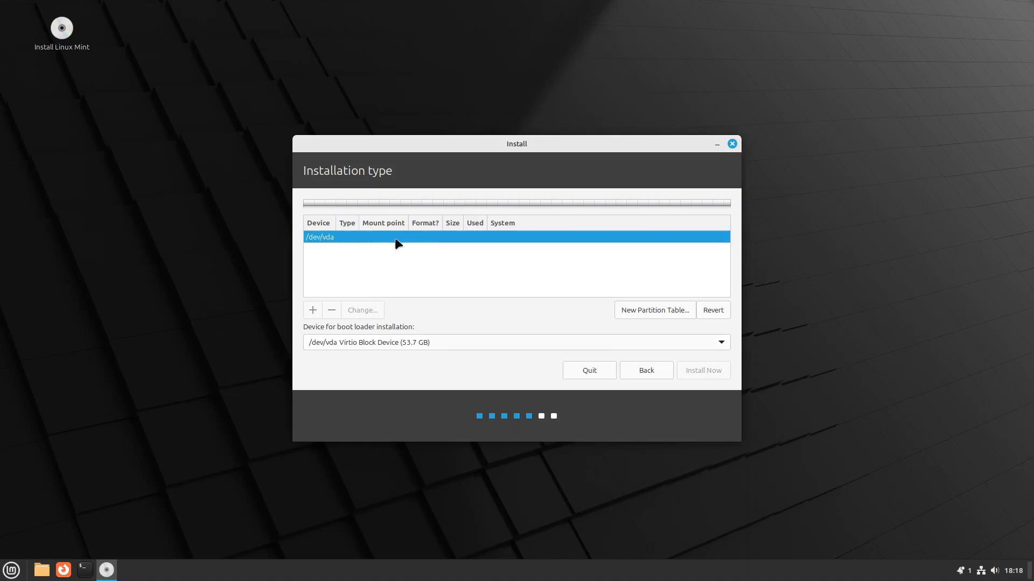
click(313, 312)
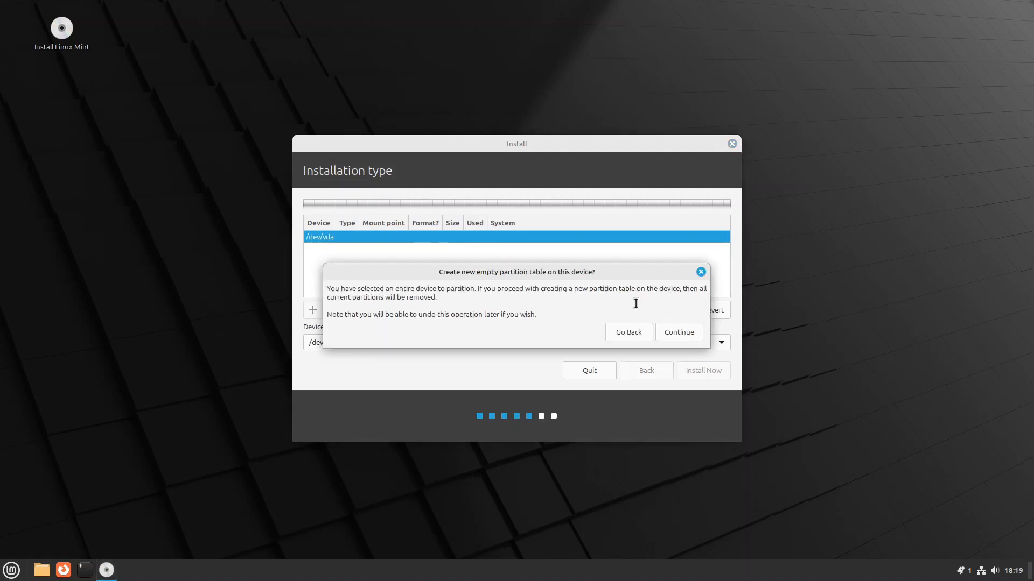
click(677, 332)
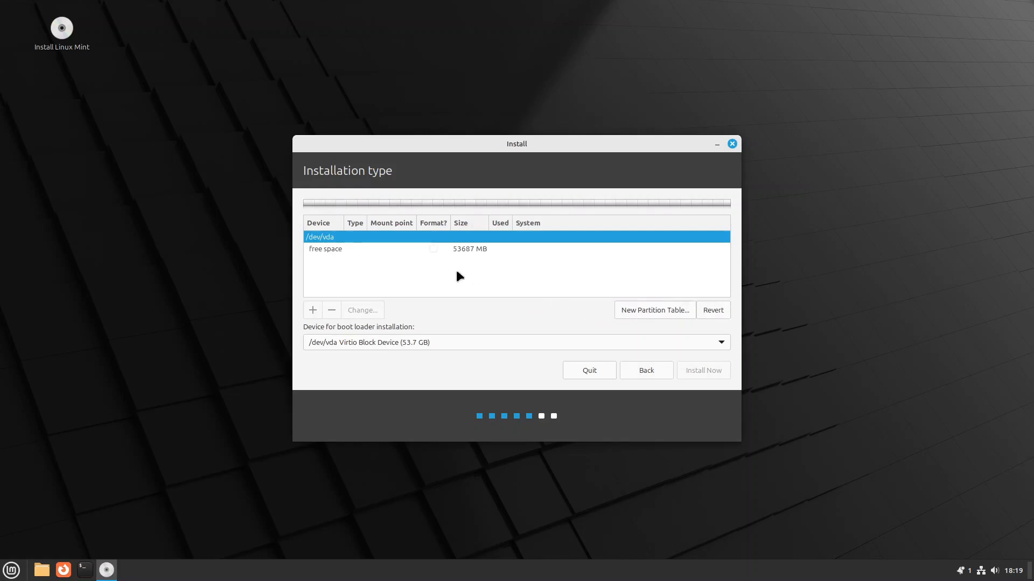
click(331, 250)
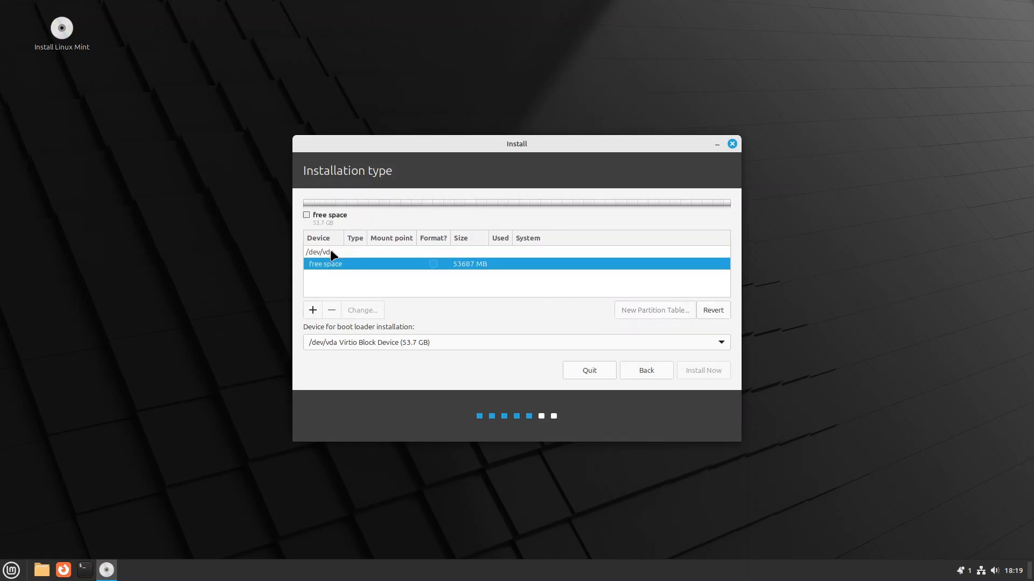
- Create an ext4 root (/) partition on /dev/vda, then redefine it to set a 25000 MB size
double_click(363, 265)
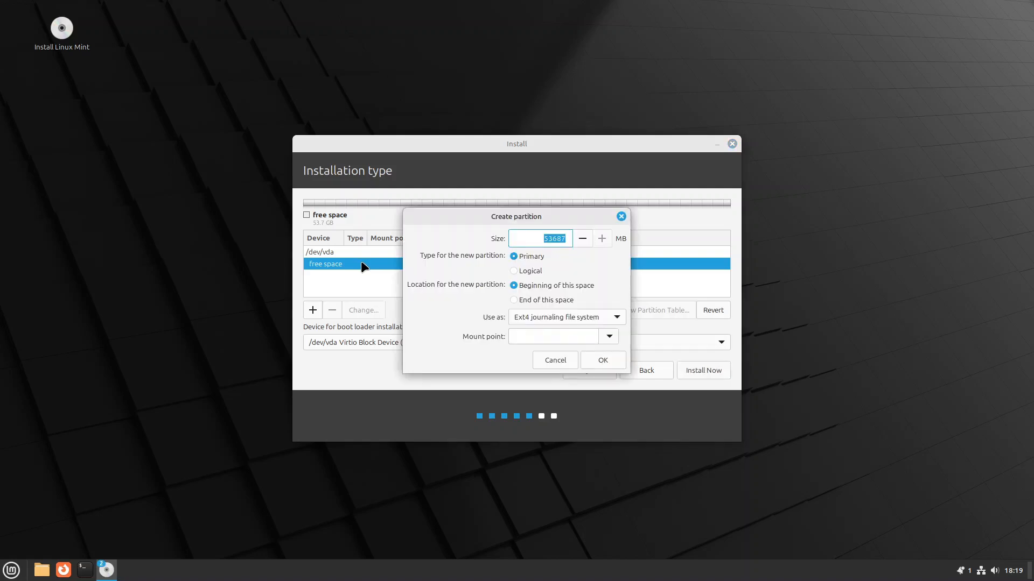
click(608, 337)
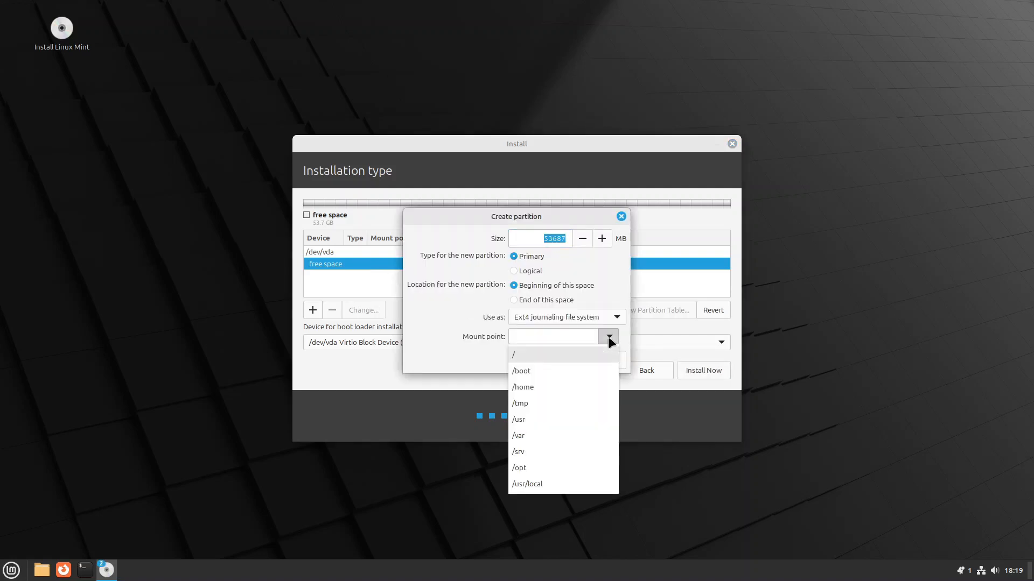
click(555, 355)
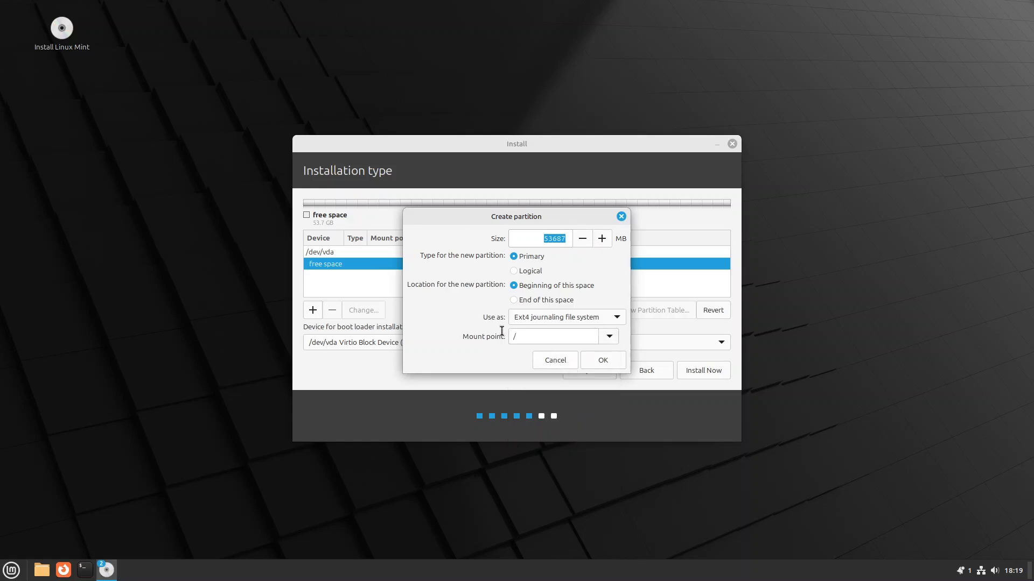
click(605, 358)
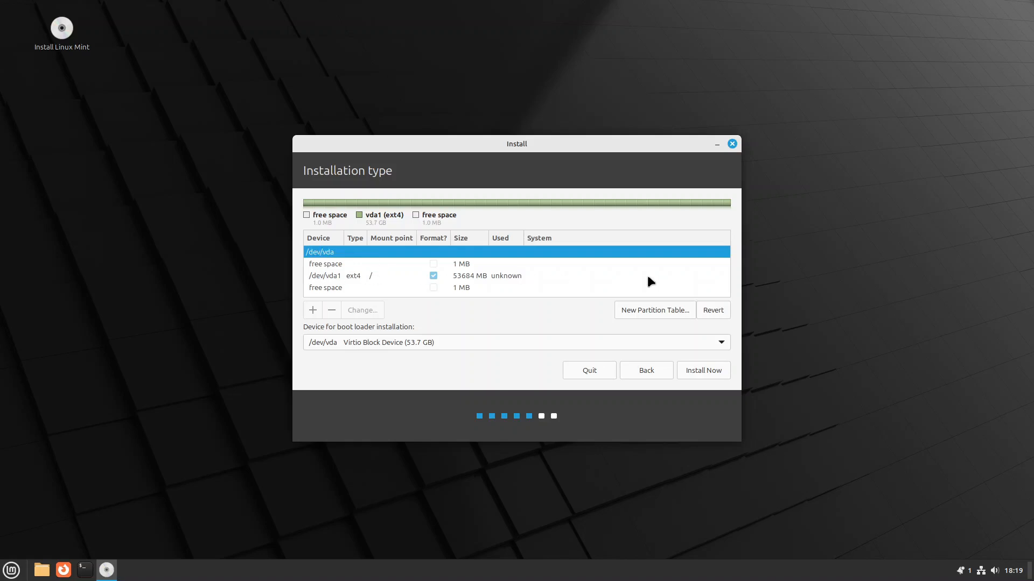
double_click(501, 276)
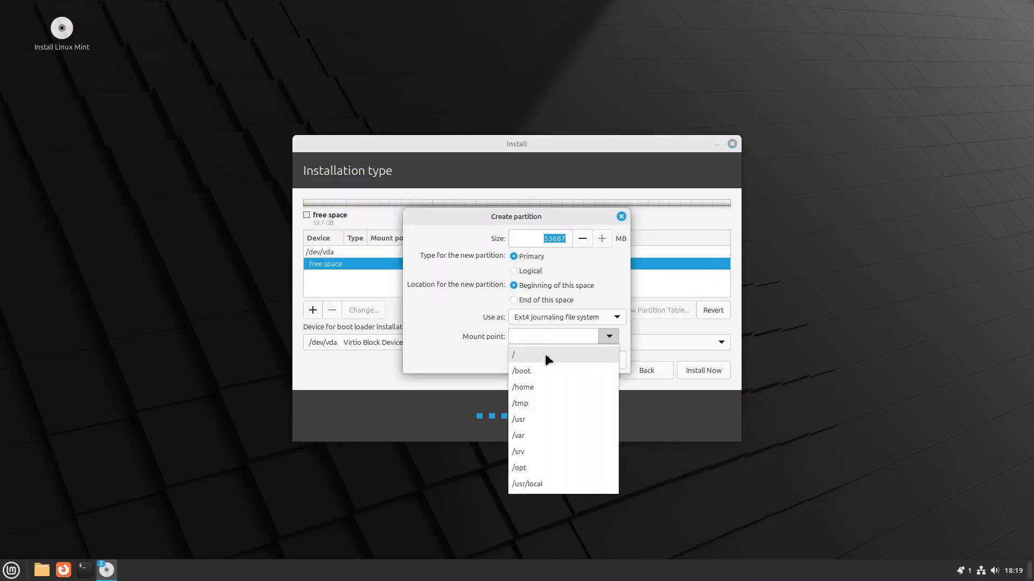
click(545, 354)
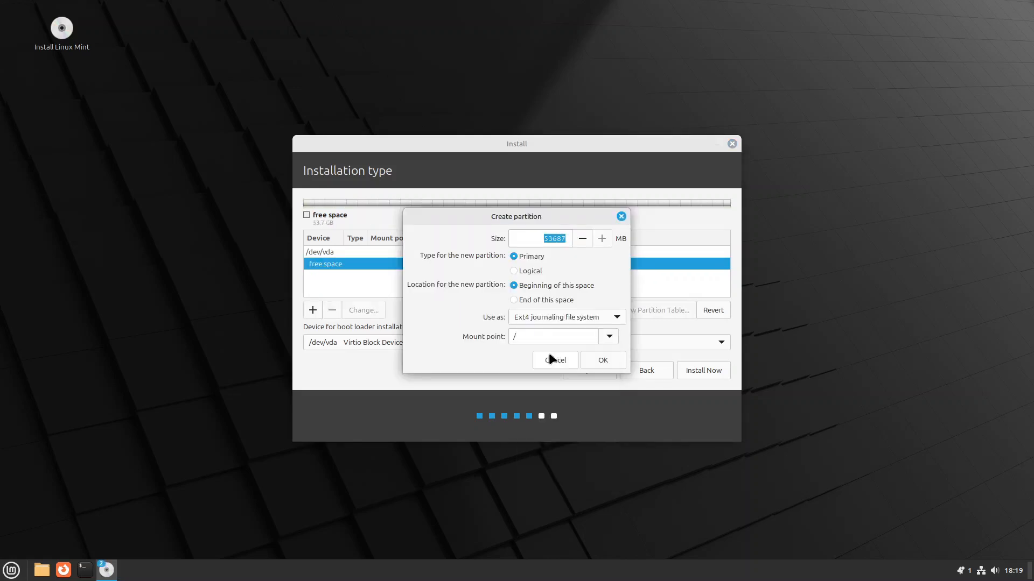
key(Home)
- Confirm the 25000 MB root partition and add a 20000 MB /home partition
click(602, 363)
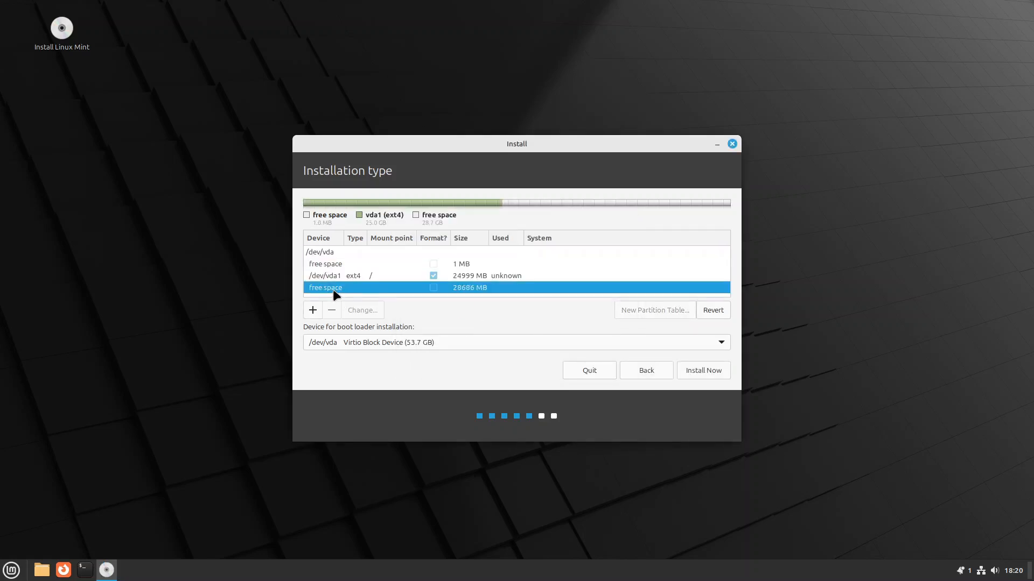
double_click(334, 289)
click(608, 337)
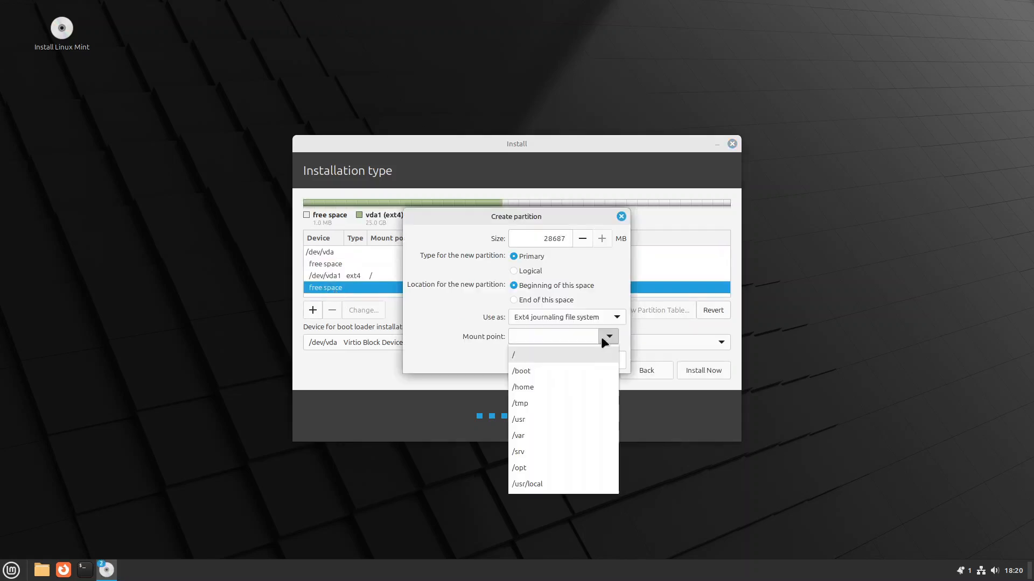
click(560, 386)
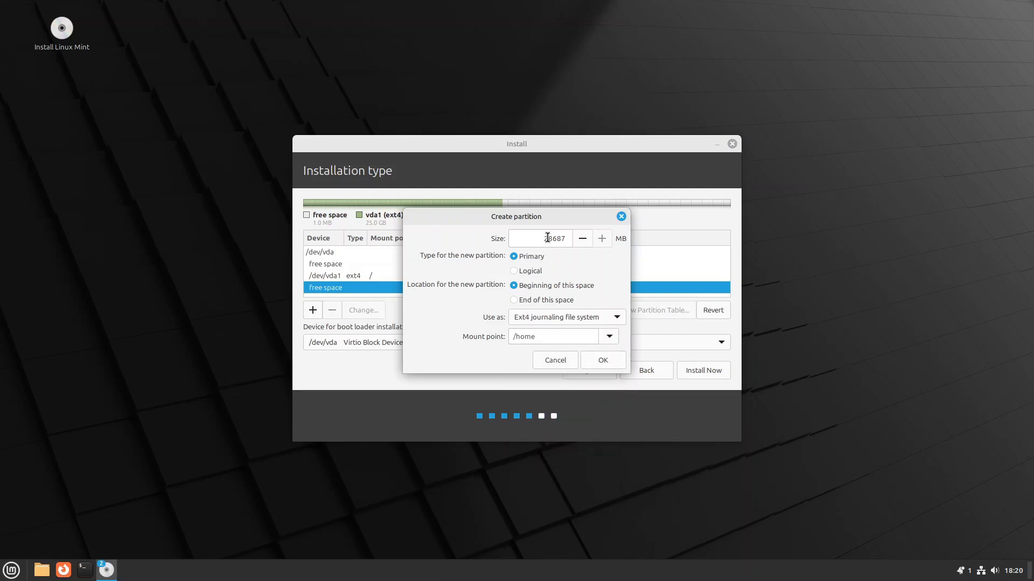
drag(545, 238, 591, 243)
text(0000)
click(597, 361)
- Turn the remaining 8687 MB free space into a swap area partition
double_click(333, 291)
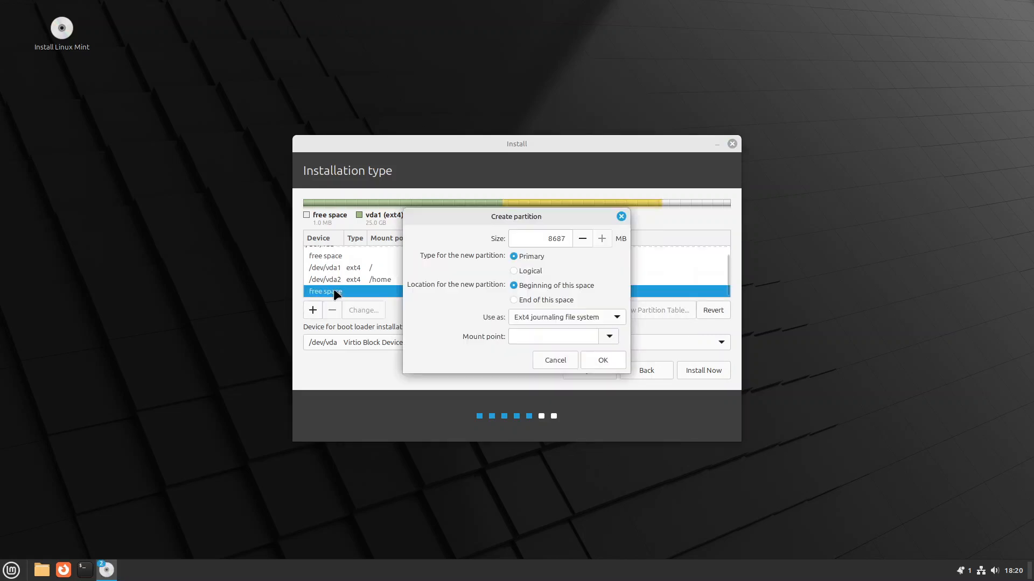
click(614, 334)
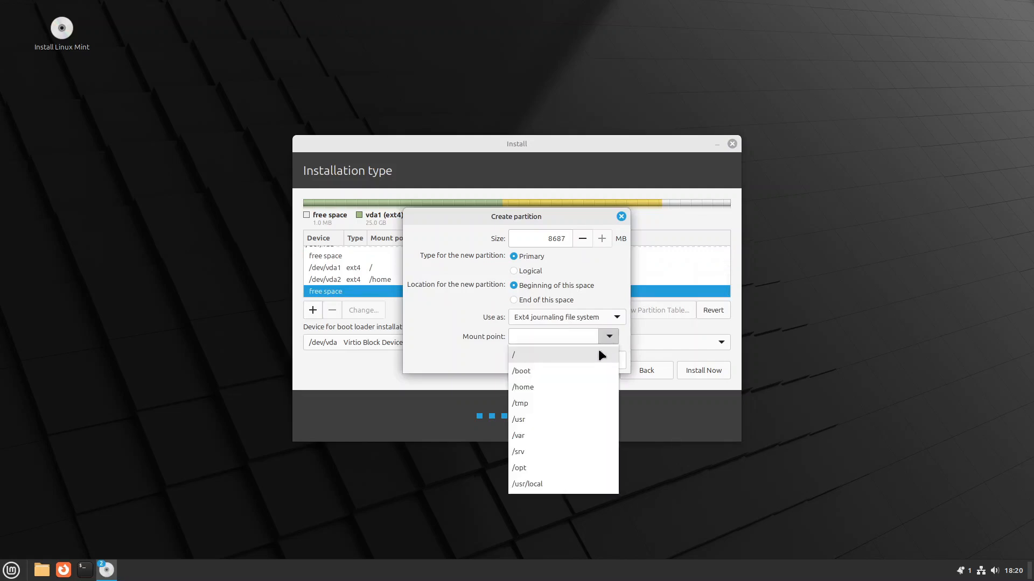
click(618, 318)
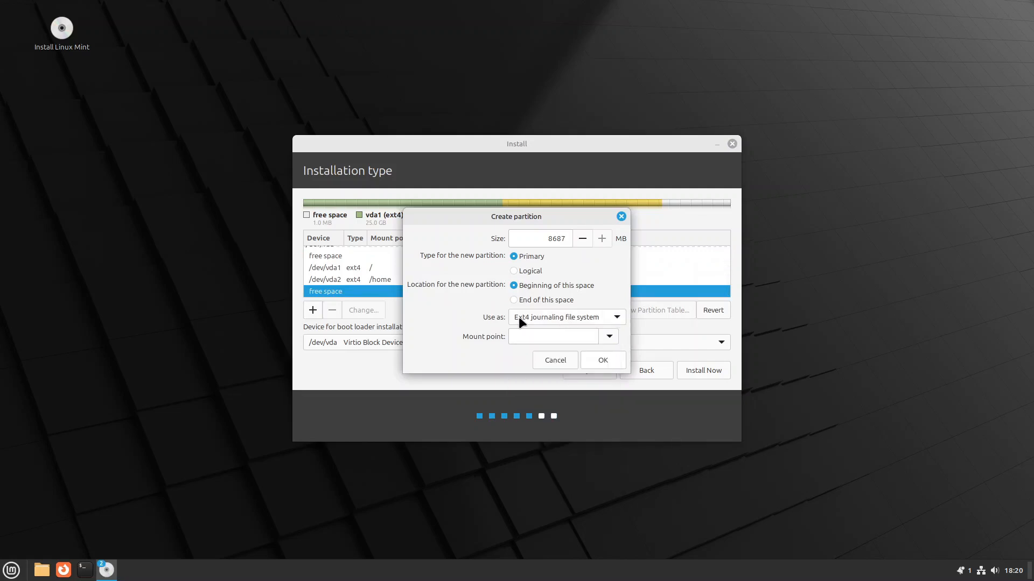
click(617, 315)
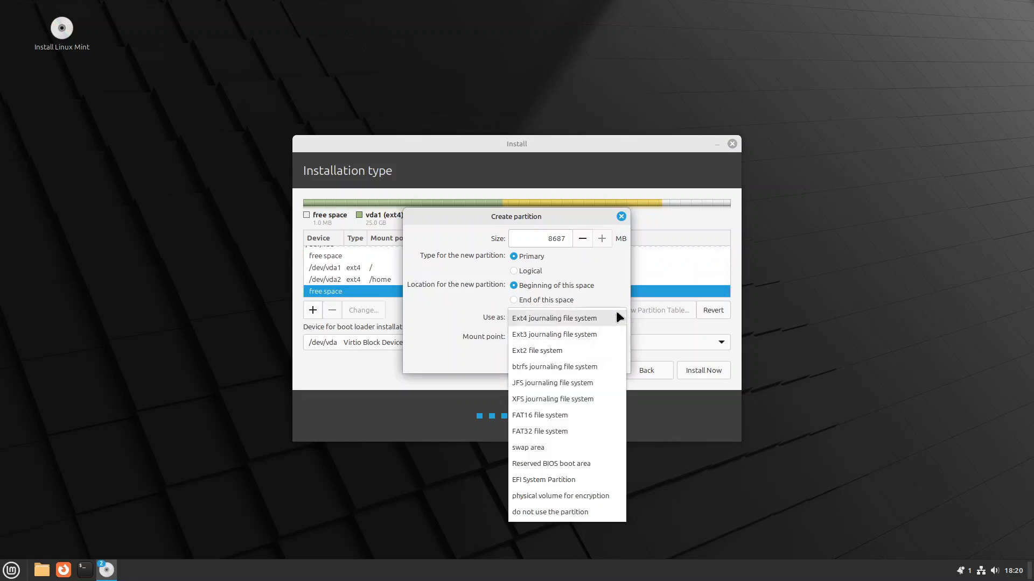
click(561, 447)
click(615, 344)
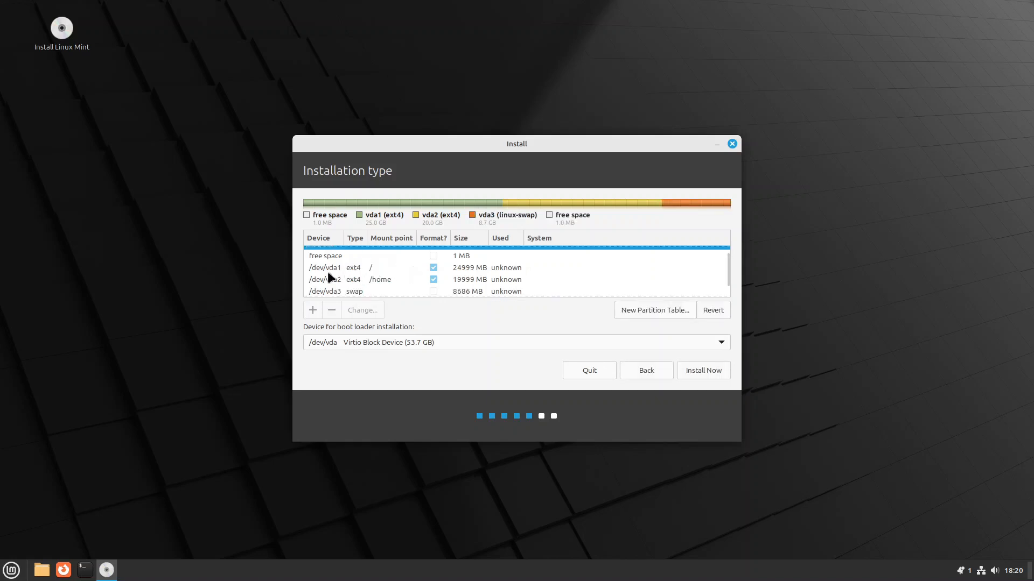
- Try the boot loader on /dev/vda1 and /dev/vda2, then set it back to /dev/vda
click(378, 264)
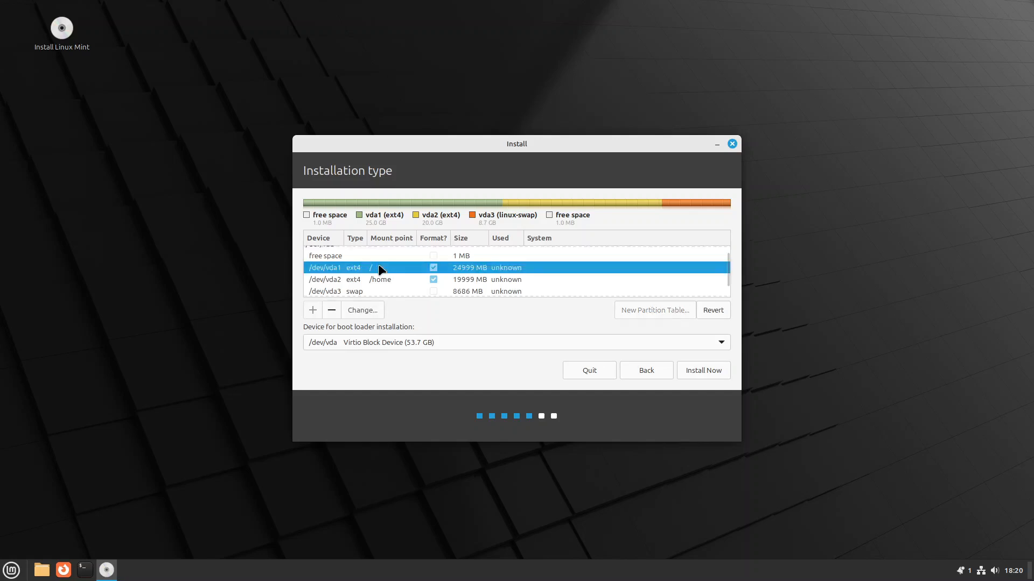
click(383, 280)
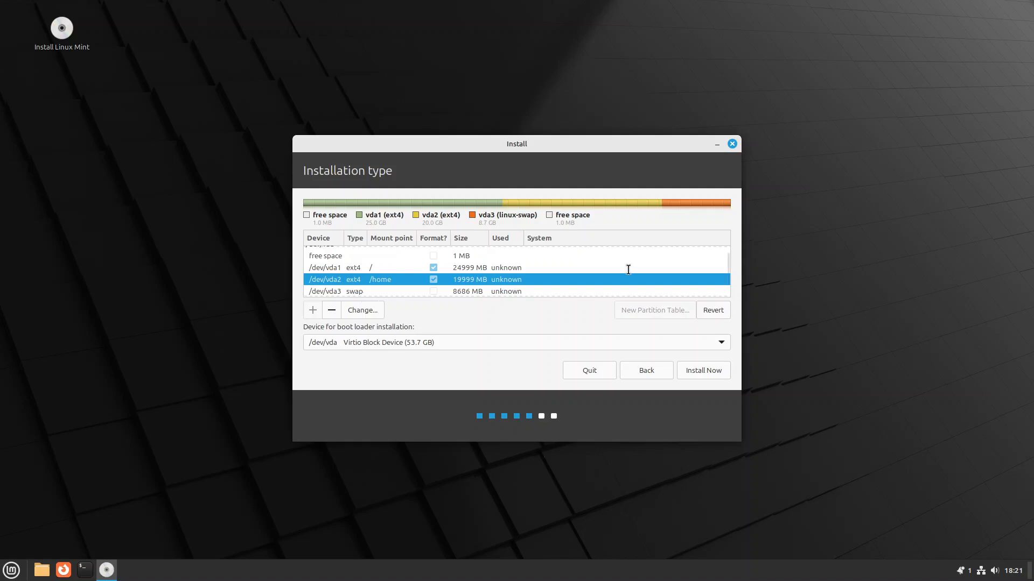
click(329, 346)
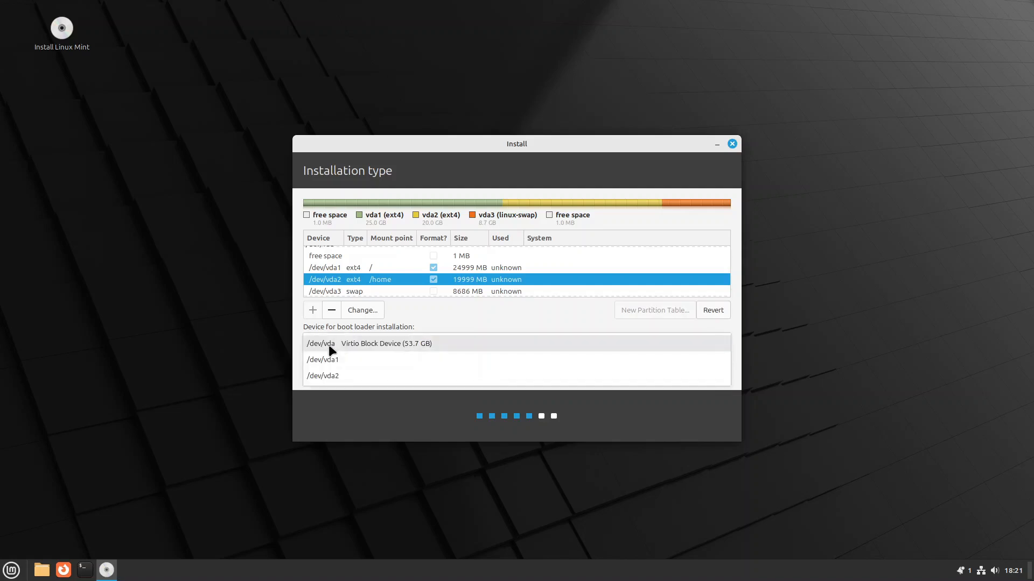
click(330, 361)
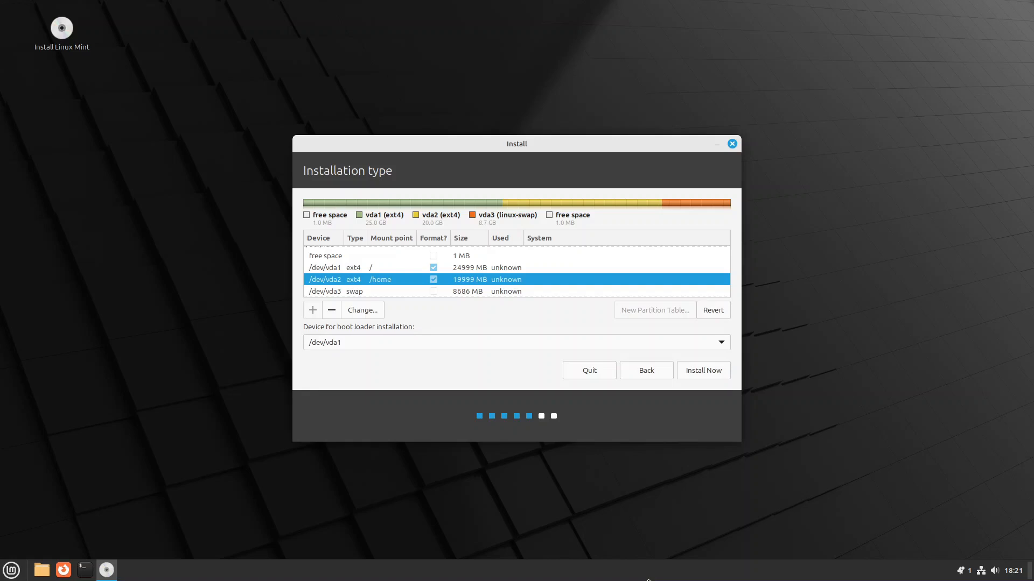
click(364, 345)
click(356, 365)
click(376, 344)
click(349, 316)
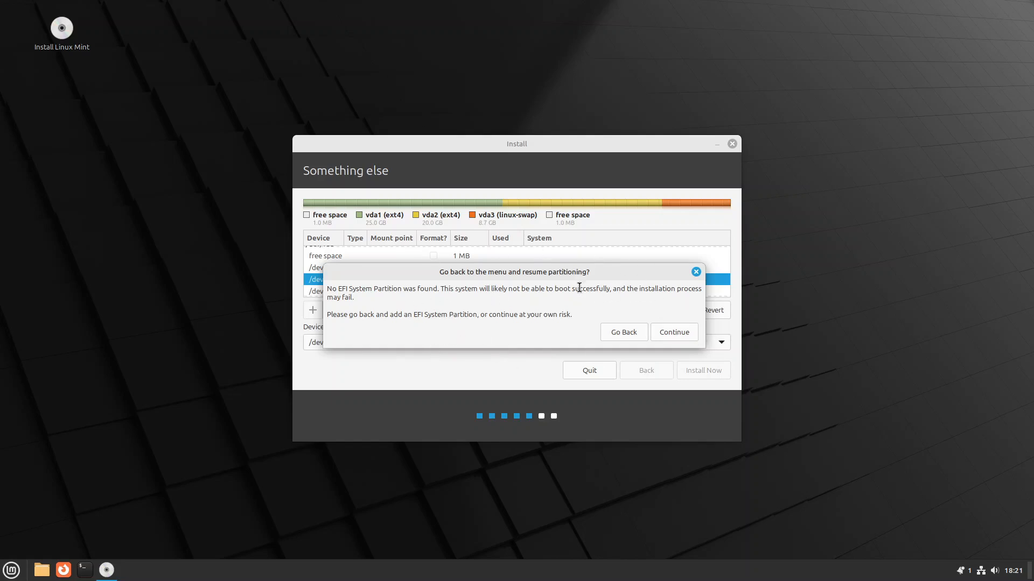
- Dismiss the EFI and BIOS boot warnings, write the partition changes, and accept London
click(685, 333)
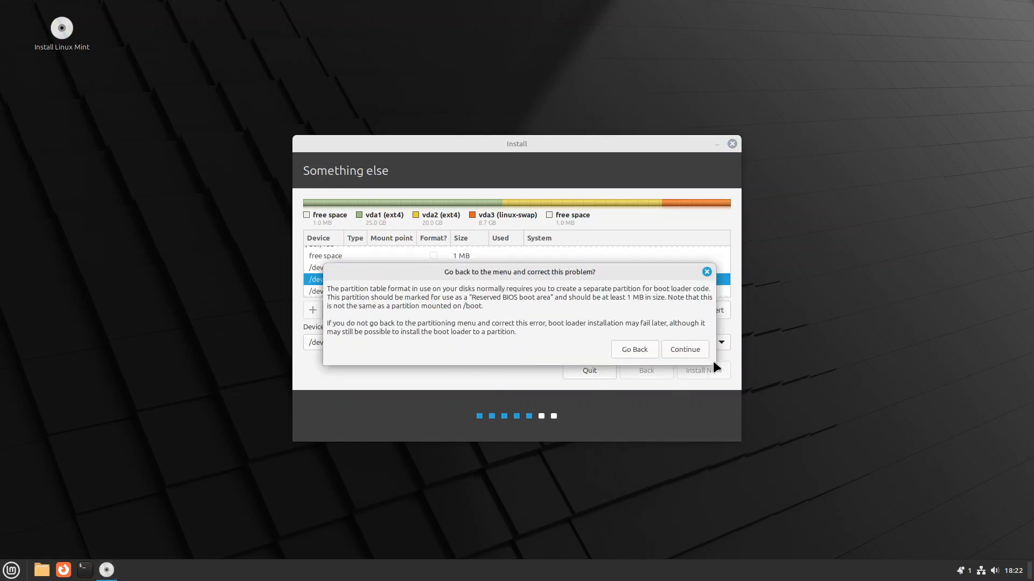
click(691, 349)
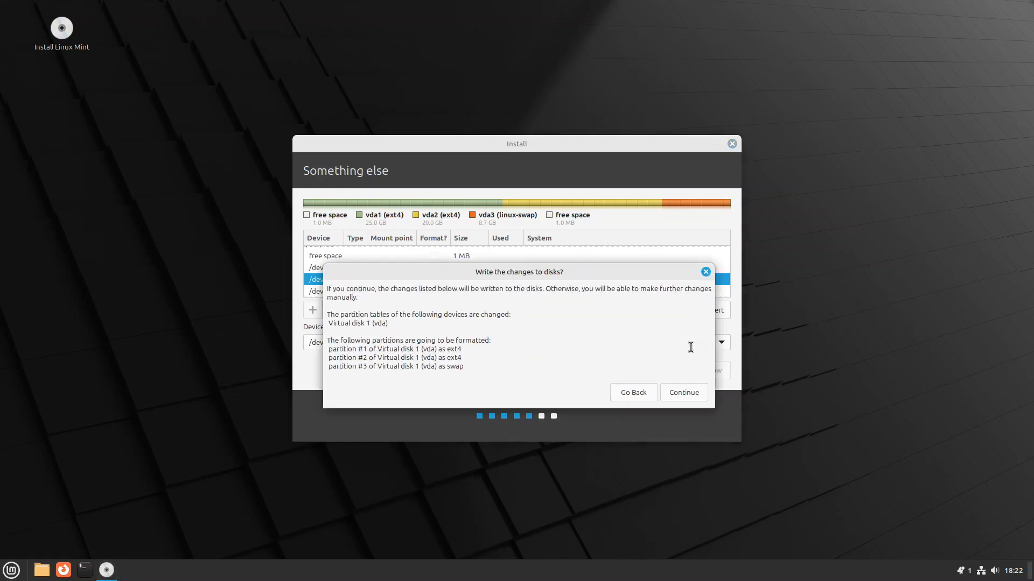
click(698, 393)
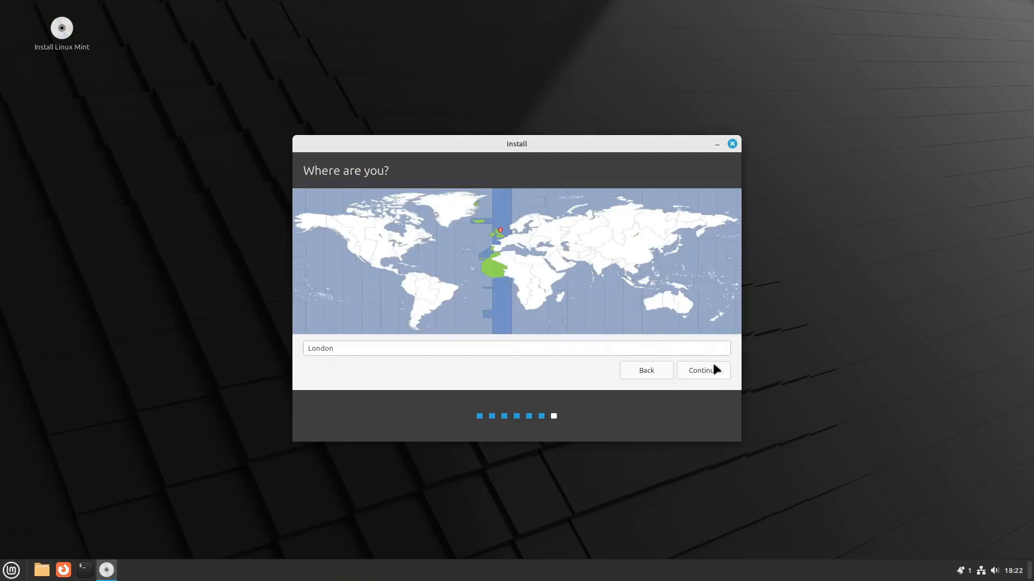
click(693, 369)
- Enter the user's name, computer name 'legacy', a username and password, and start installing
text(gary)
key(Tab)
text(legacy)
key(Tab)
key(Tab)
text(a)
key(Tab)
text(a)
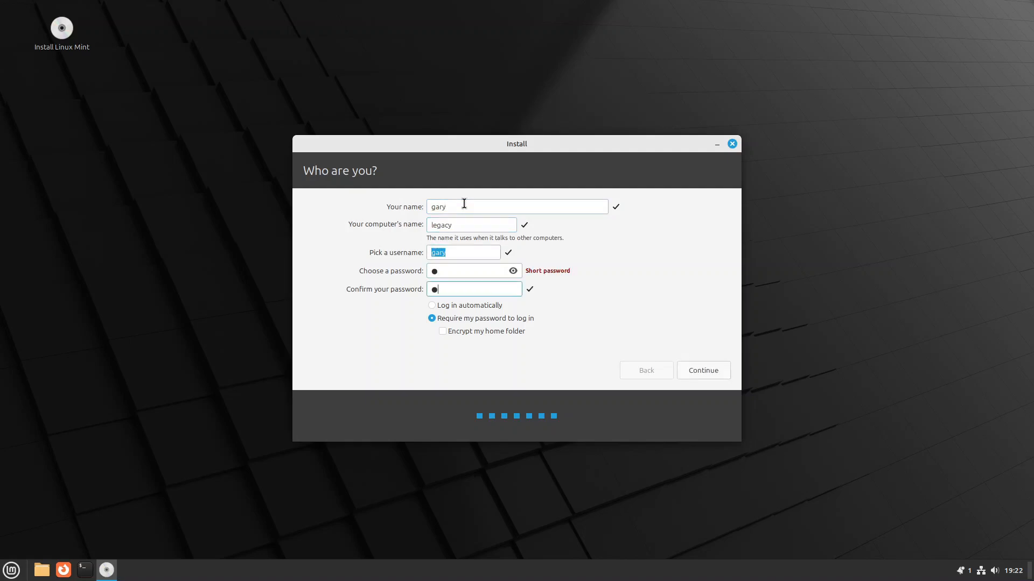
click(704, 363)
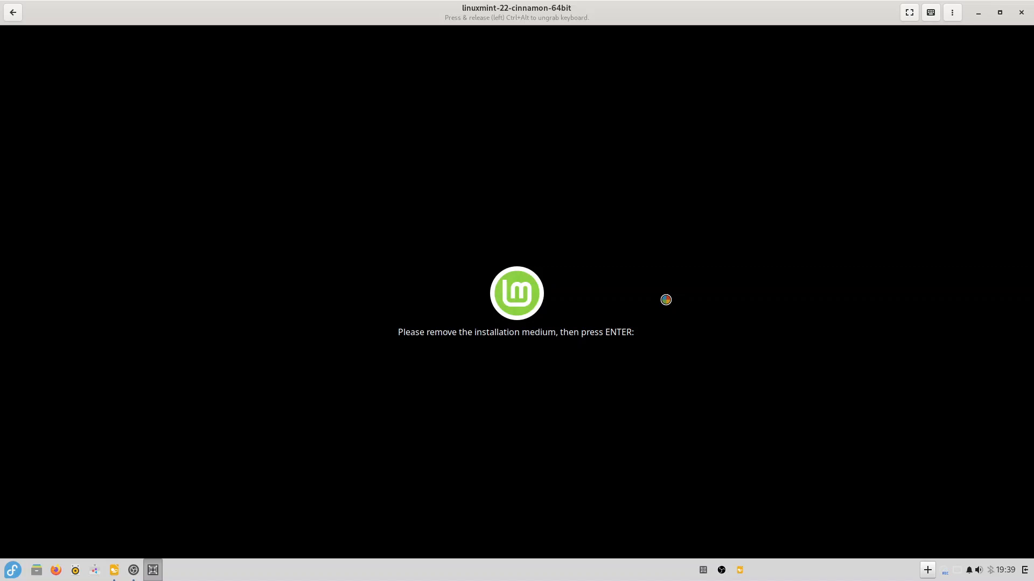
- Reboot the installed VM and log in with the account password
key(Return)
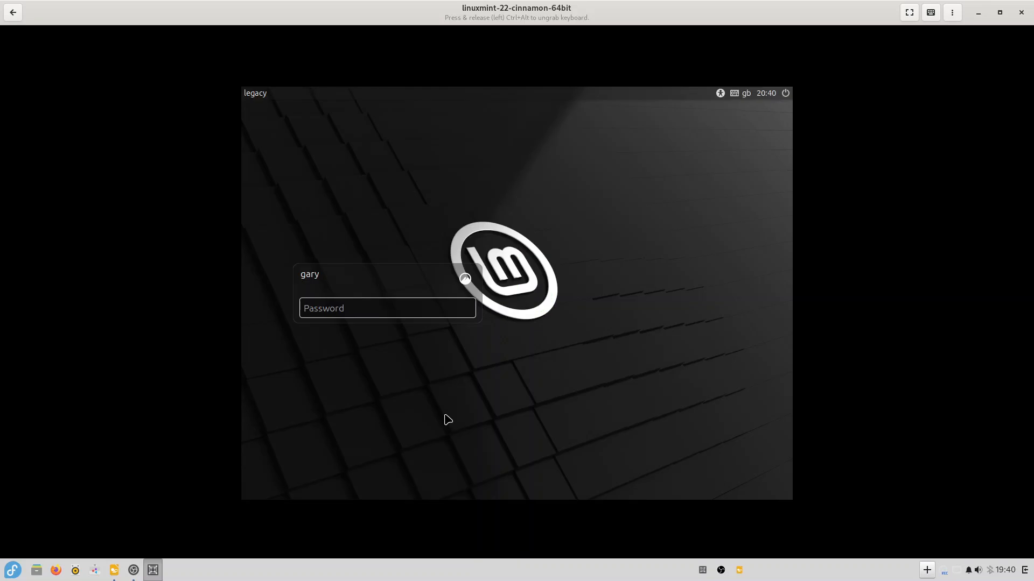
text(p)
key(Return)
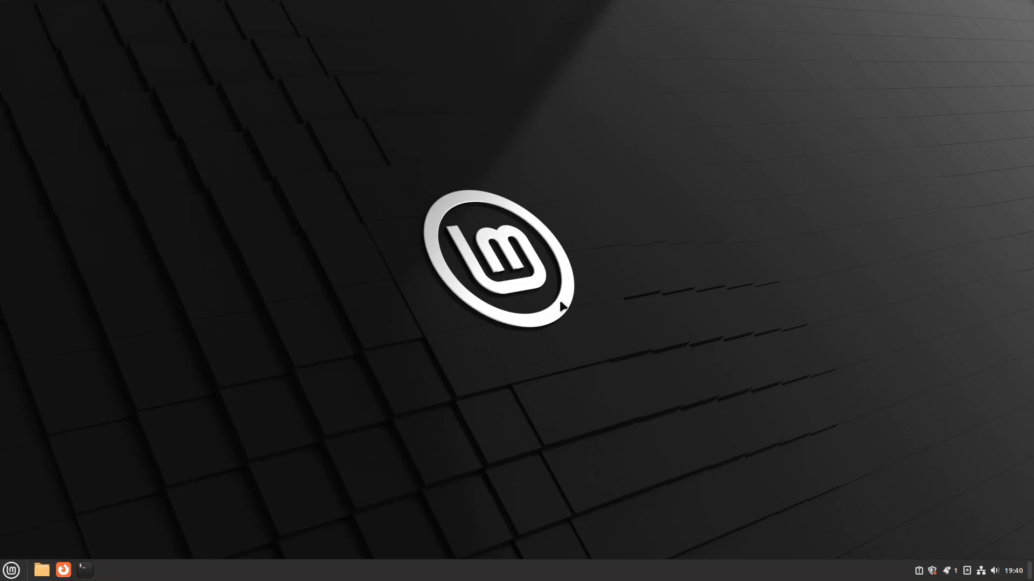
- Check the 54 GB disk's 25 GB root, 20 GB /home and 8.7 GB swap partitions in Disks
click(12, 571)
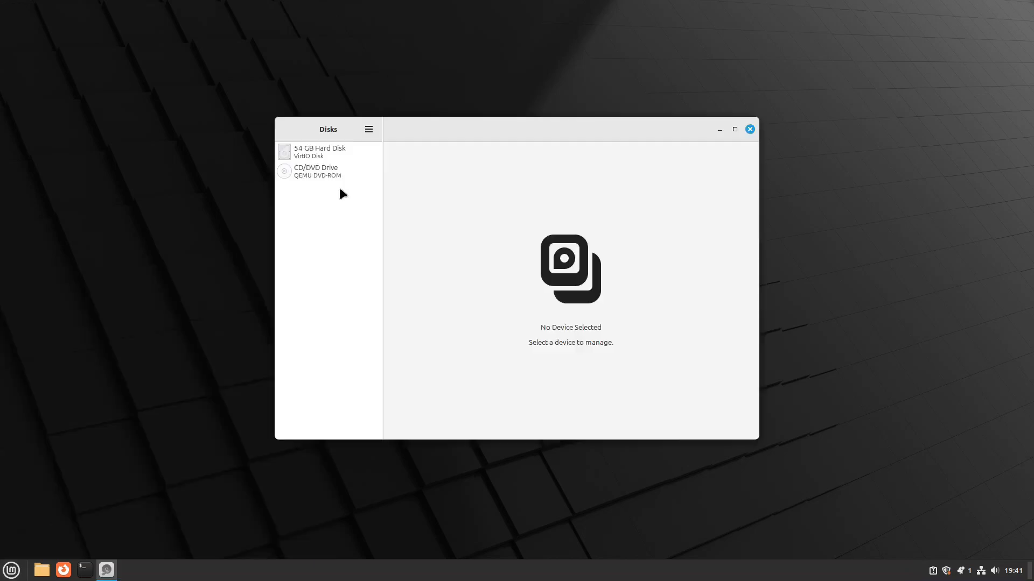
click(326, 153)
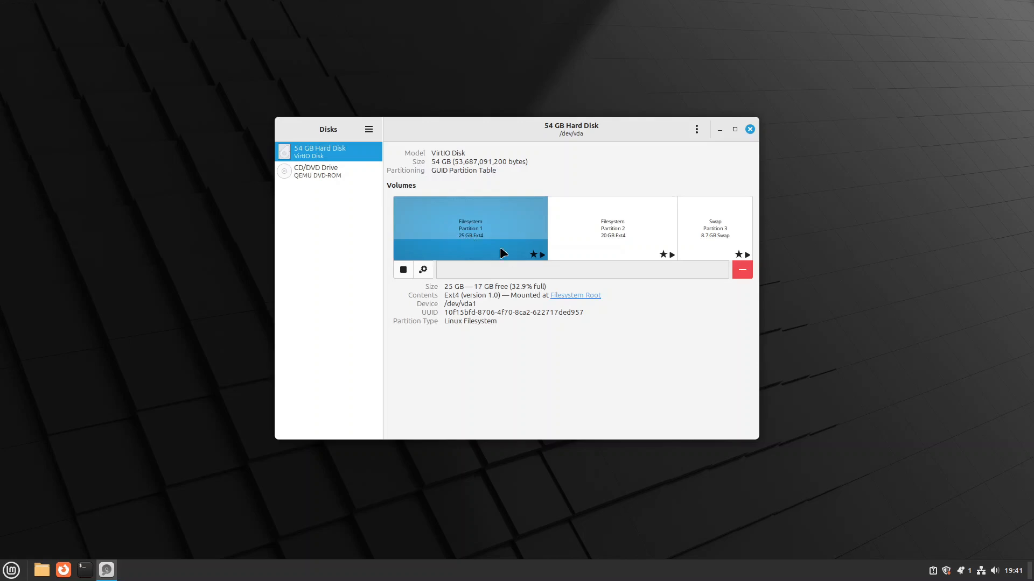
click(561, 239)
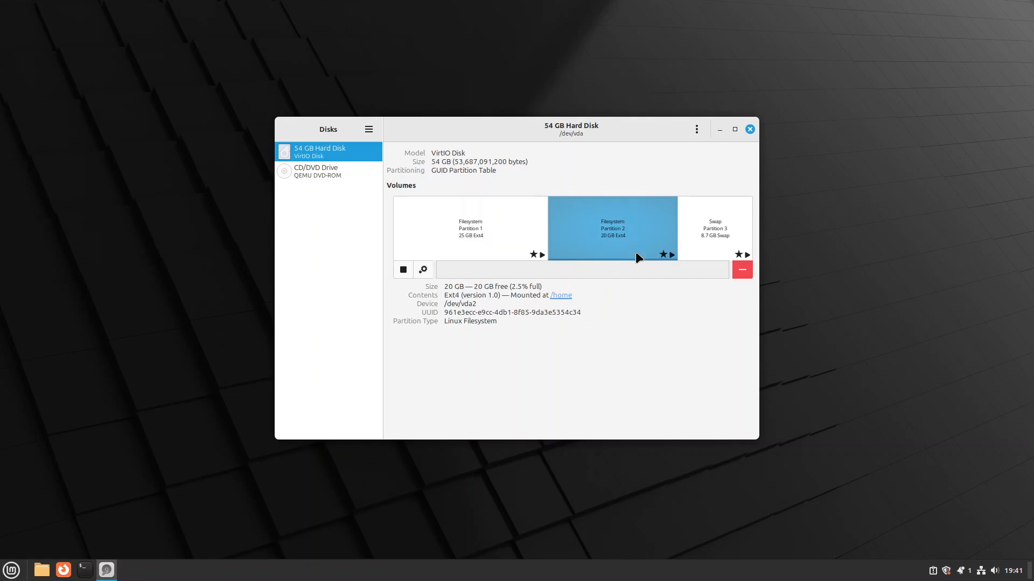
click(702, 238)
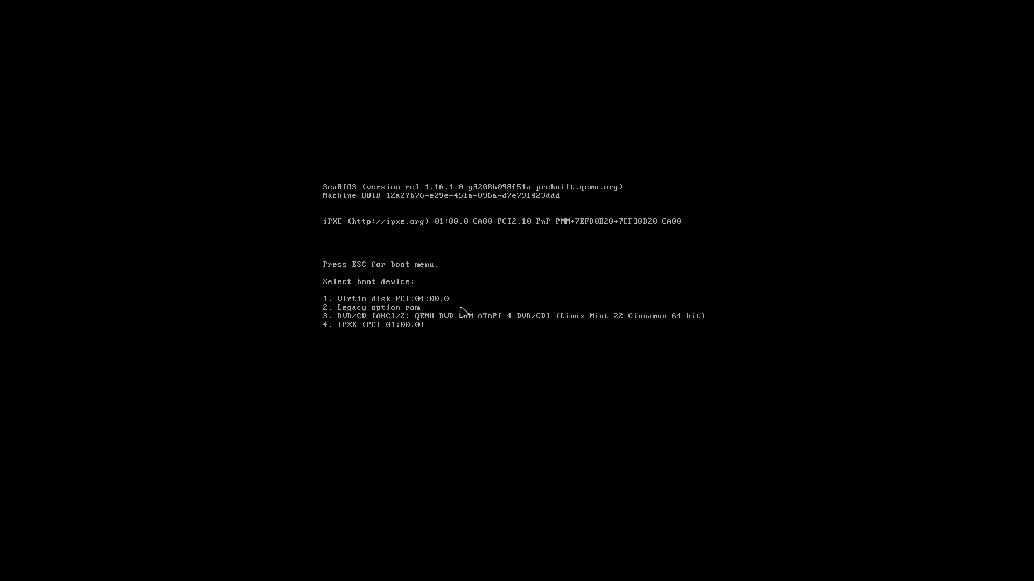
- Leave the SeaBIOS boot menu and start a new Linux Mint box with UEFI firmware
key(3)
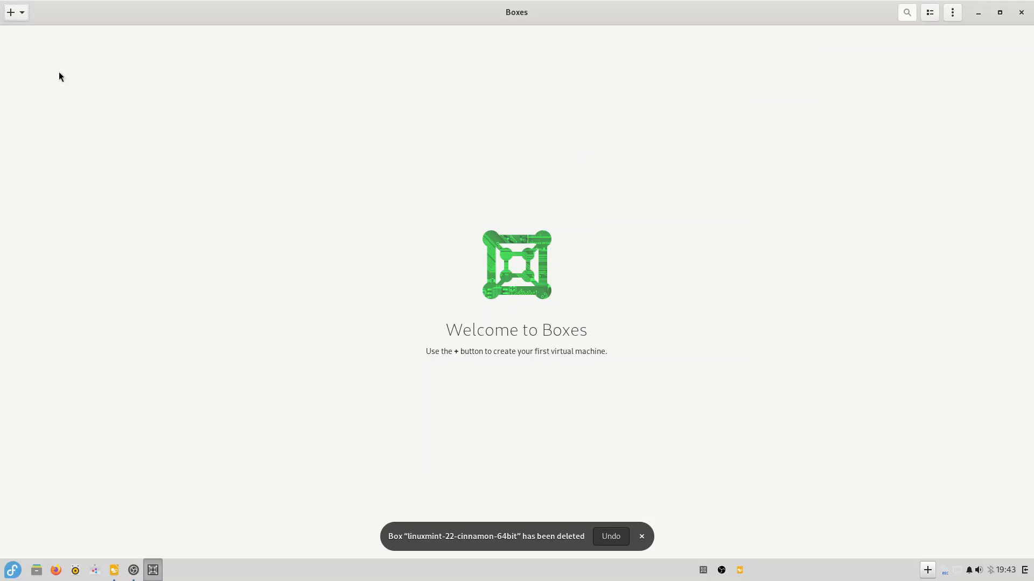
click(20, 21)
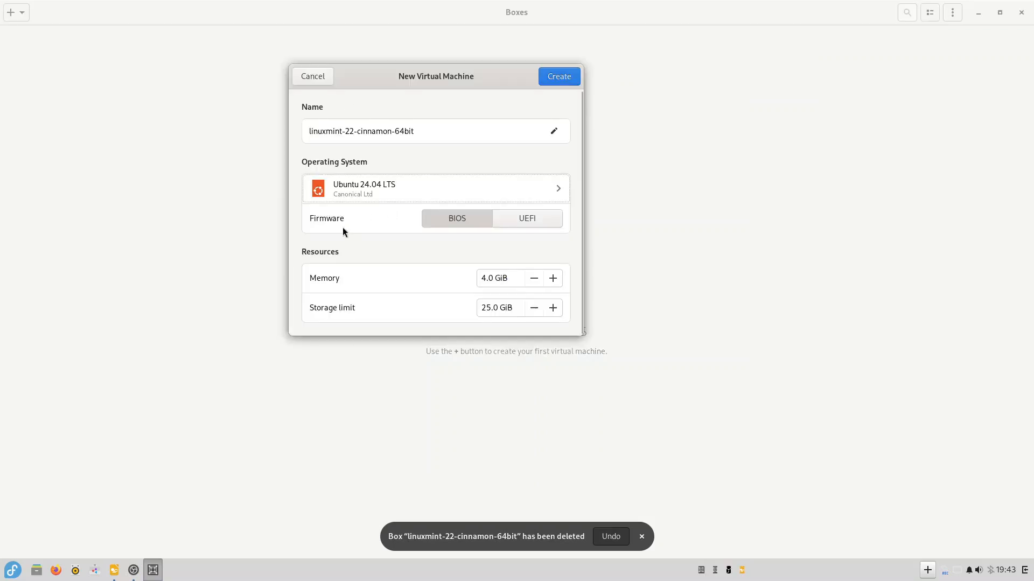
click(520, 224)
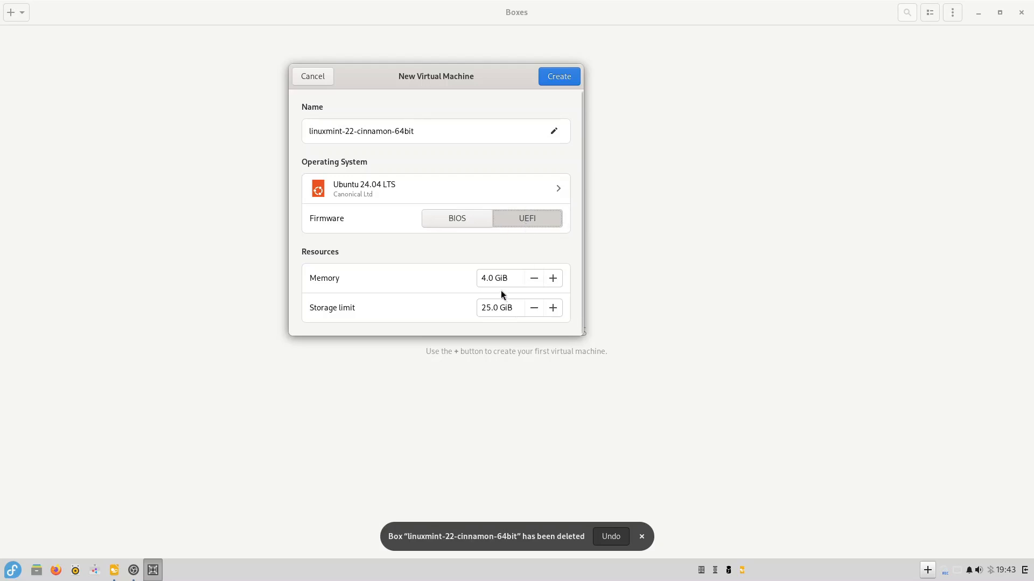
- Set the new box's memory to 8 GiB and adjust its storage limit
click(484, 275)
key(BackSpace)
text(8)
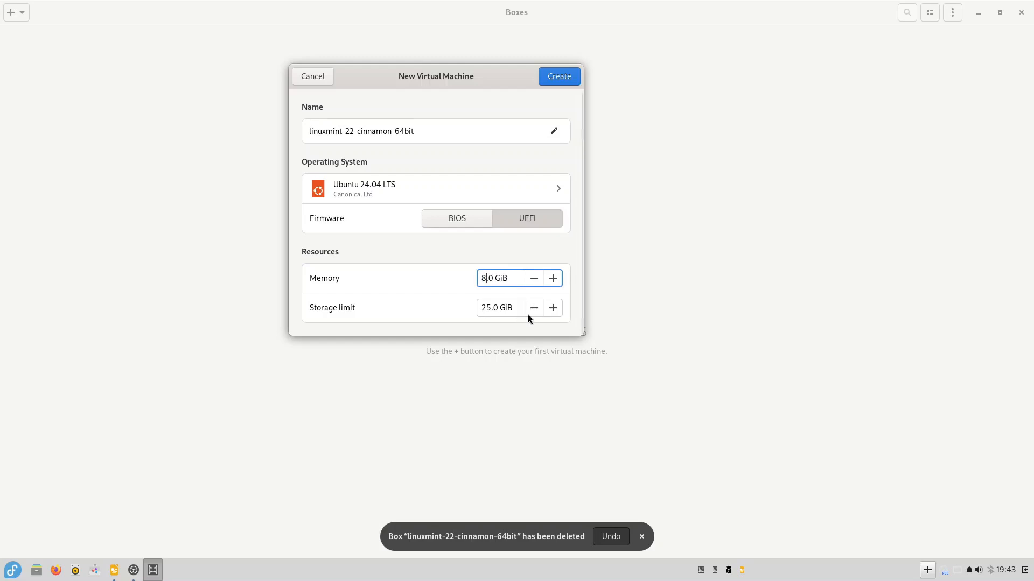
click(487, 307)
key(BackSpace)
text(0)
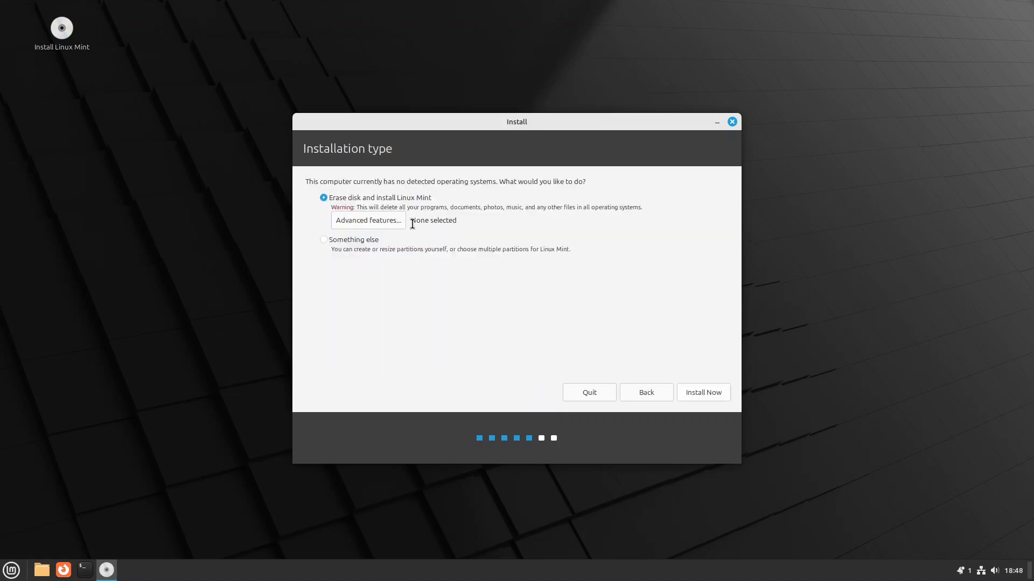
- Partition manually: create a new partition table and a 1000 MB EFI System Partition
click(324, 240)
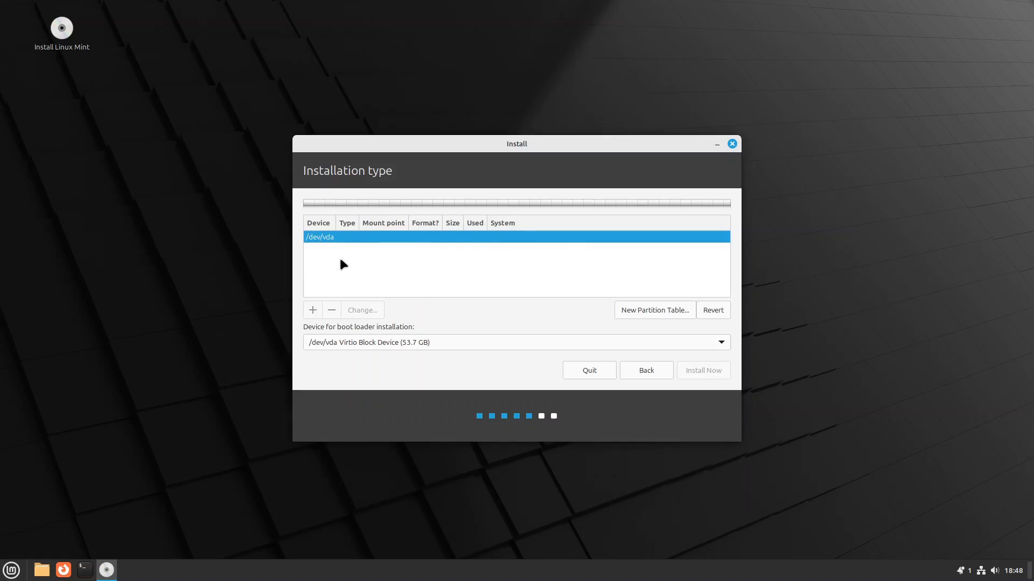
click(663, 306)
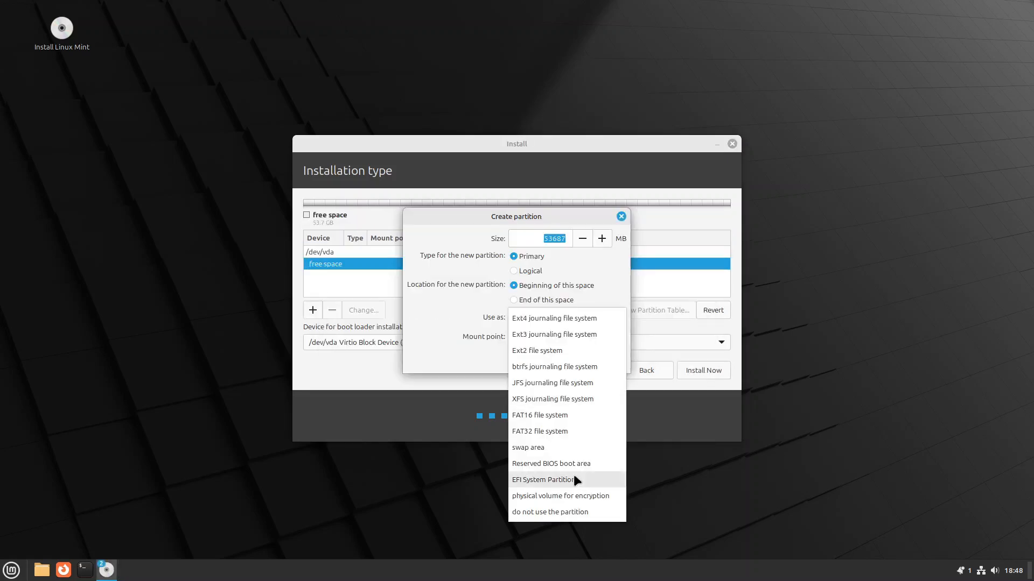
click(574, 478)
text(1000)
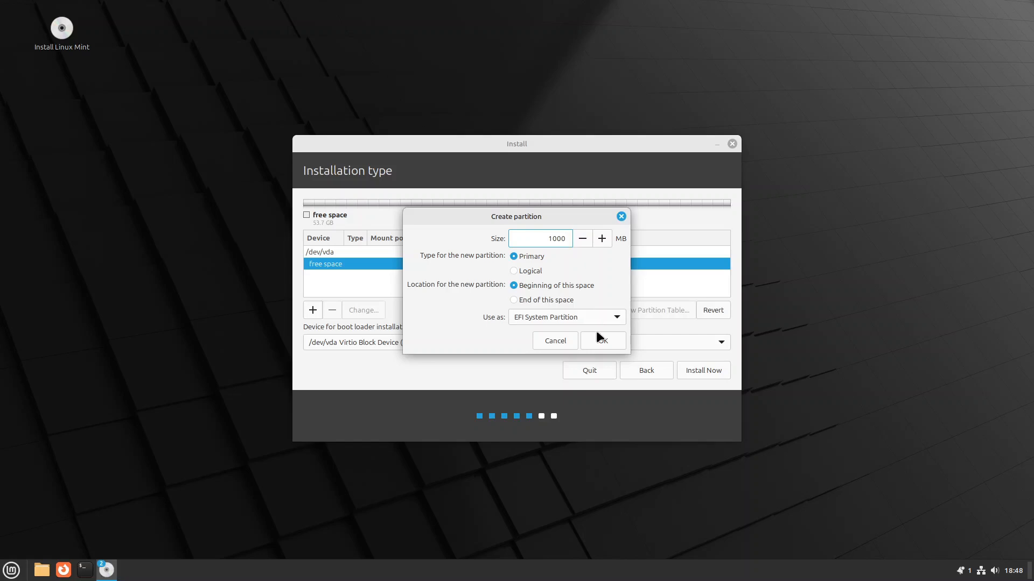
click(603, 342)
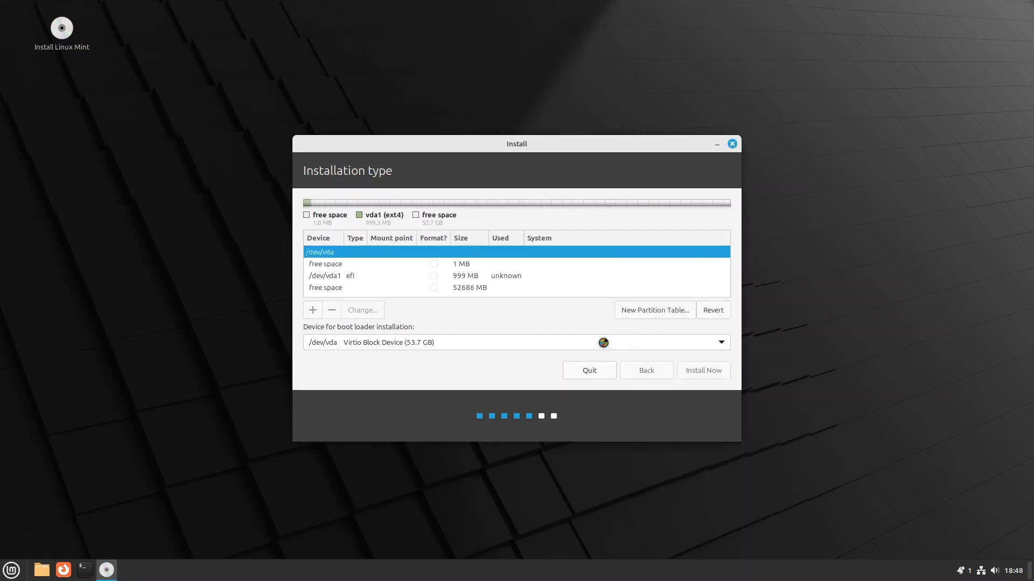
- Add a partition in the remaining 52686 MB free space mounted at /
click(339, 289)
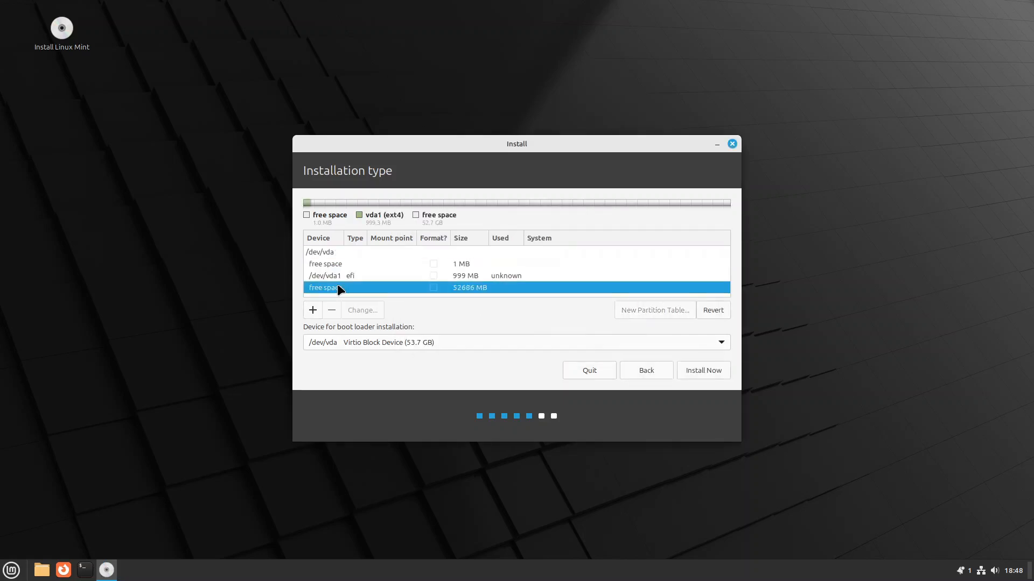
click(313, 310)
click(609, 337)
click(560, 356)
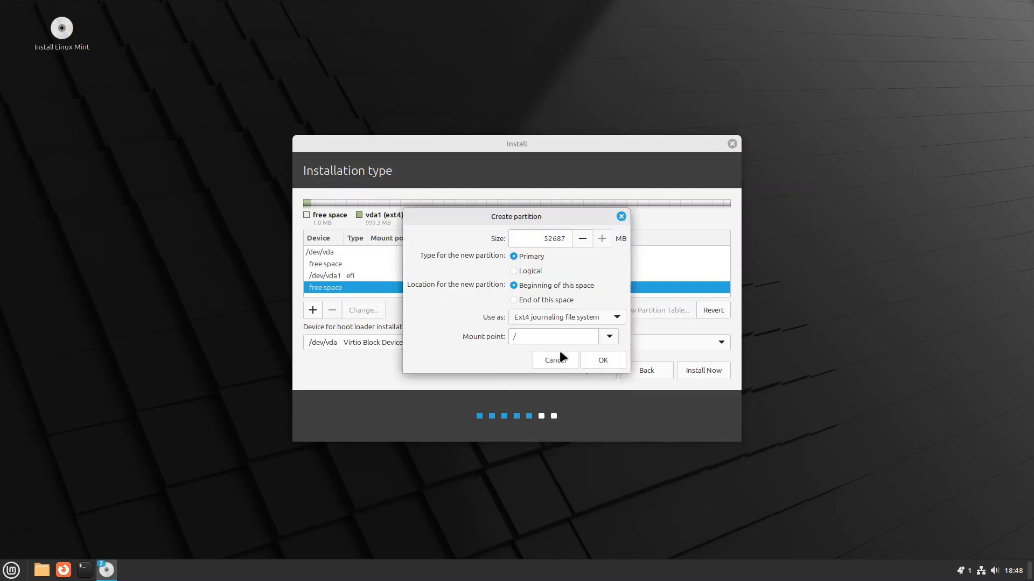
- Resize the ext4 root partition to 44000 MB
click(545, 240)
double_click(544, 241)
text(440)
key(Return)
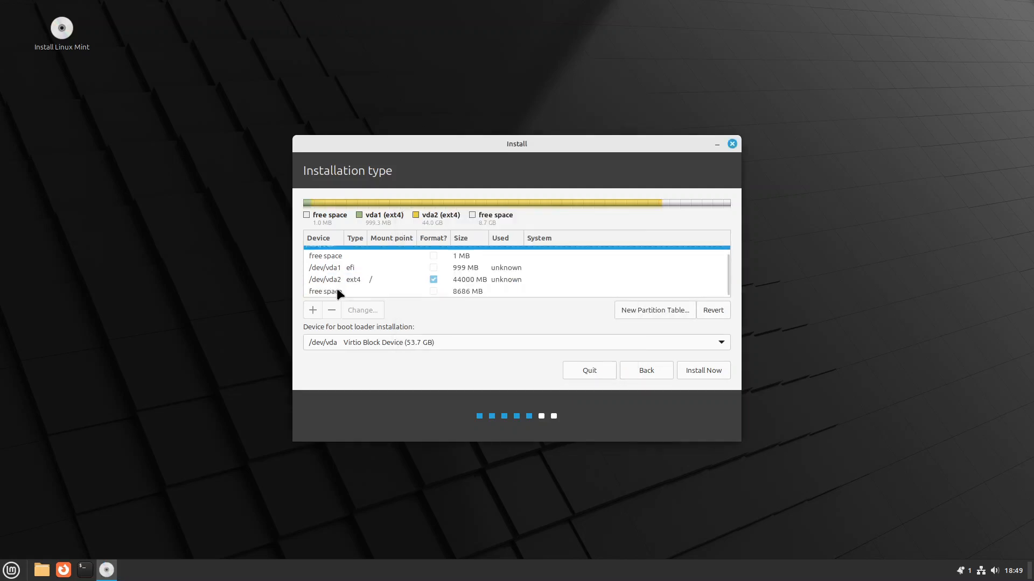
- Turn the remaining 8686 MB into swap and put the boot loader on /dev/vda1
double_click(337, 292)
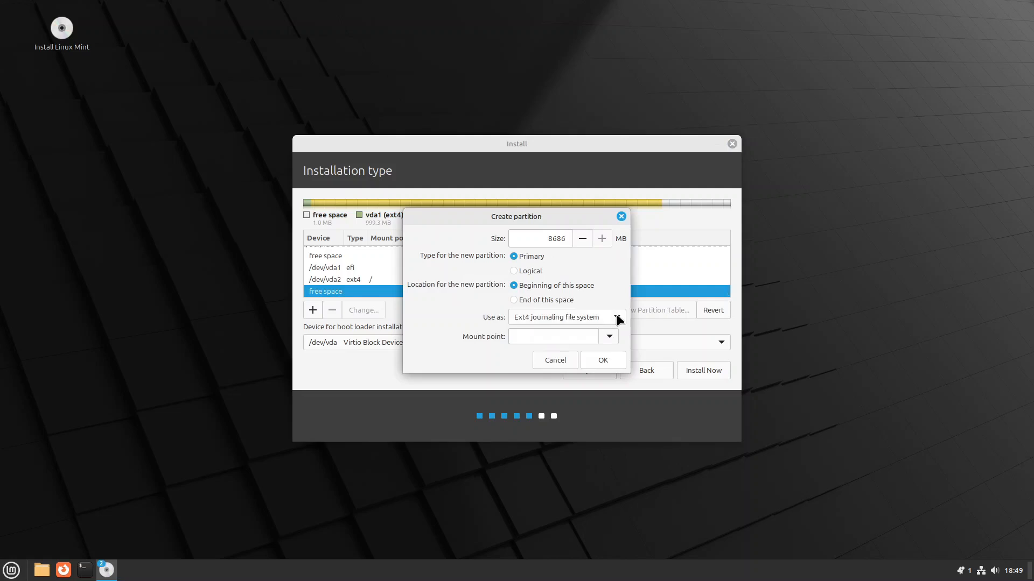
click(618, 314)
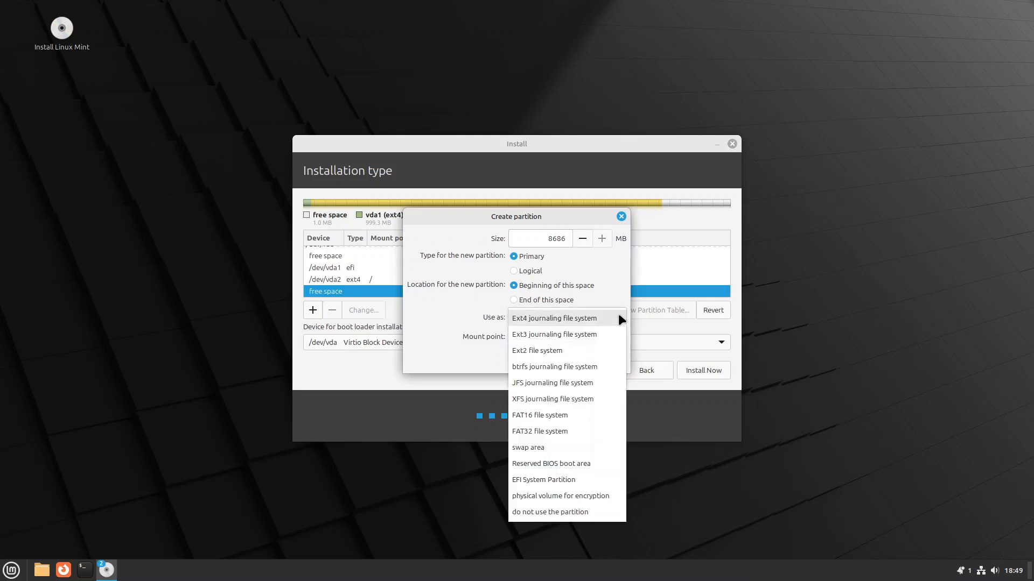
click(547, 448)
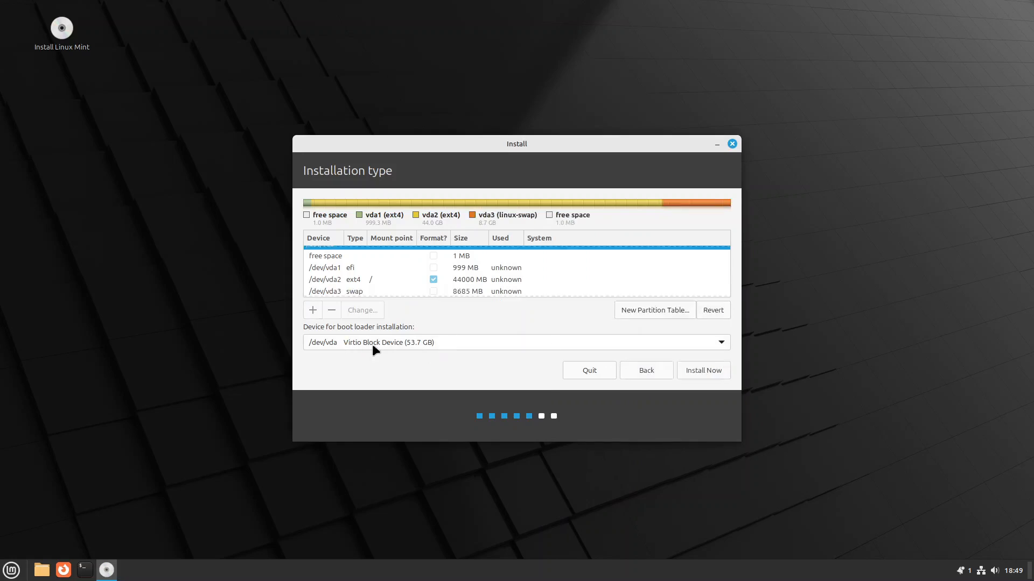
click(721, 343)
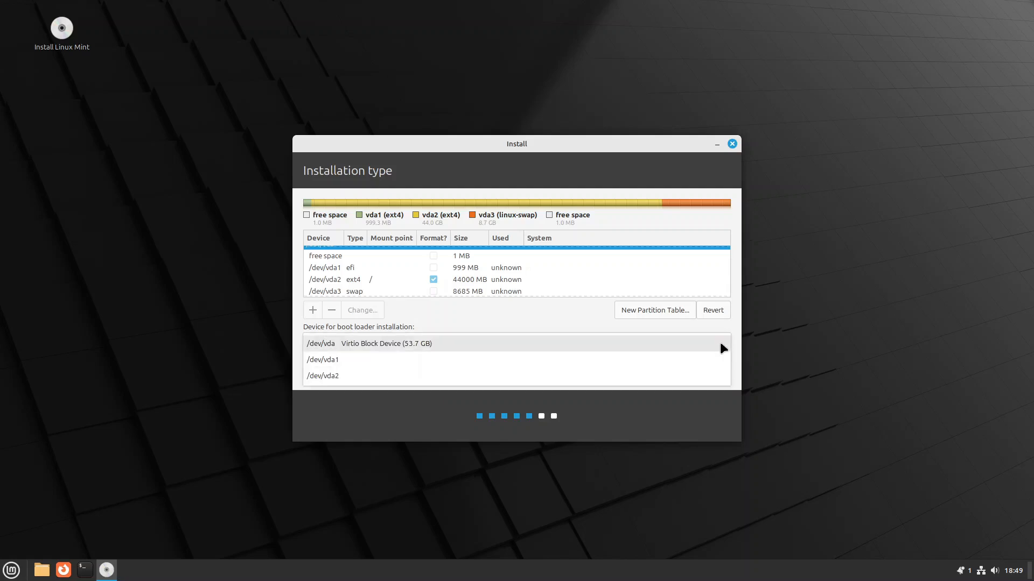
click(326, 358)
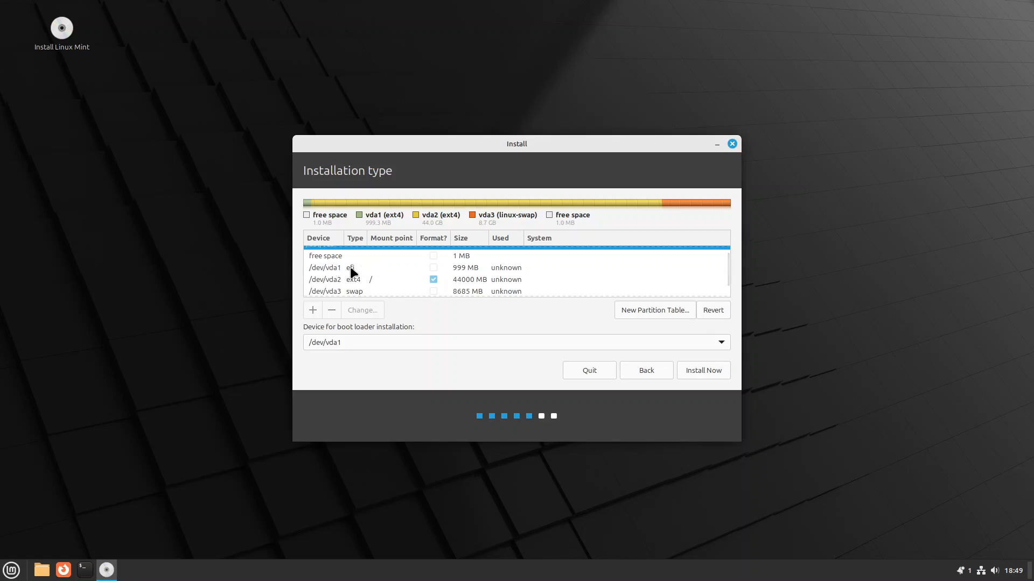
- Start the installation, keep the London timezone and name the computer uefi
click(710, 371)
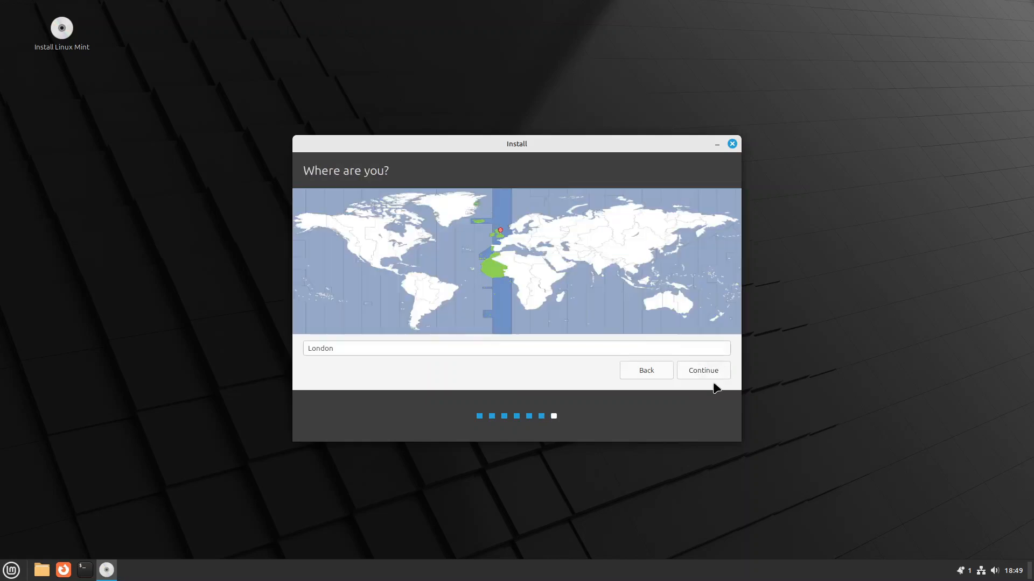
click(710, 372)
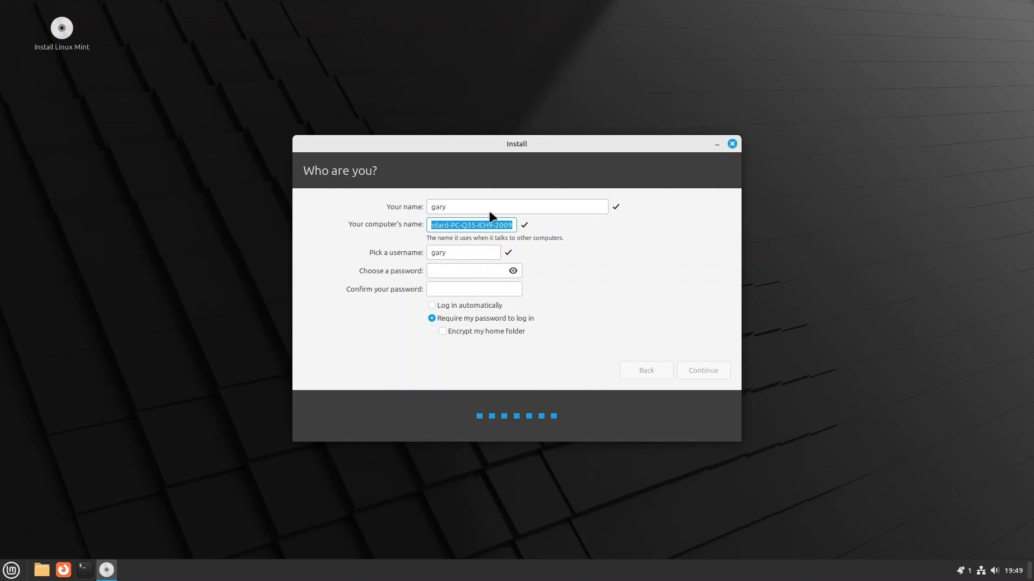
text(uefi)
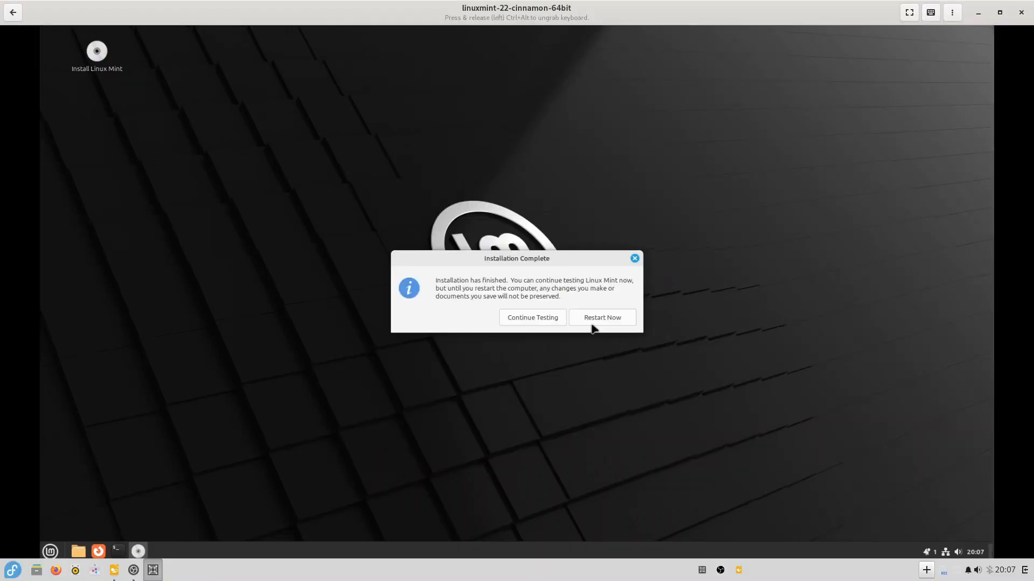
- Reboot the VM into the installed system and search 'disk' to launch Disks
click(593, 320)
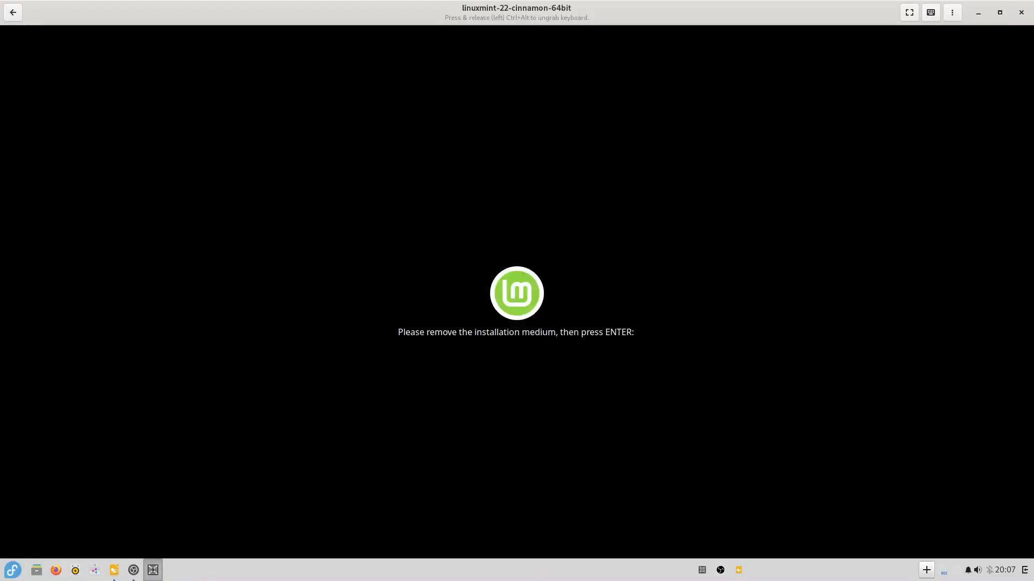
key(Return)
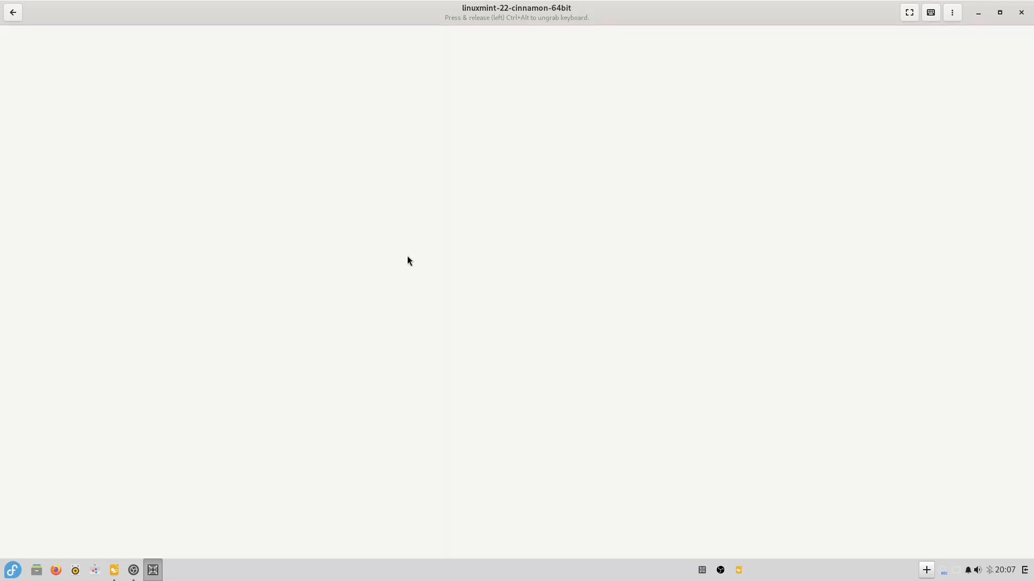
click(64, 72)
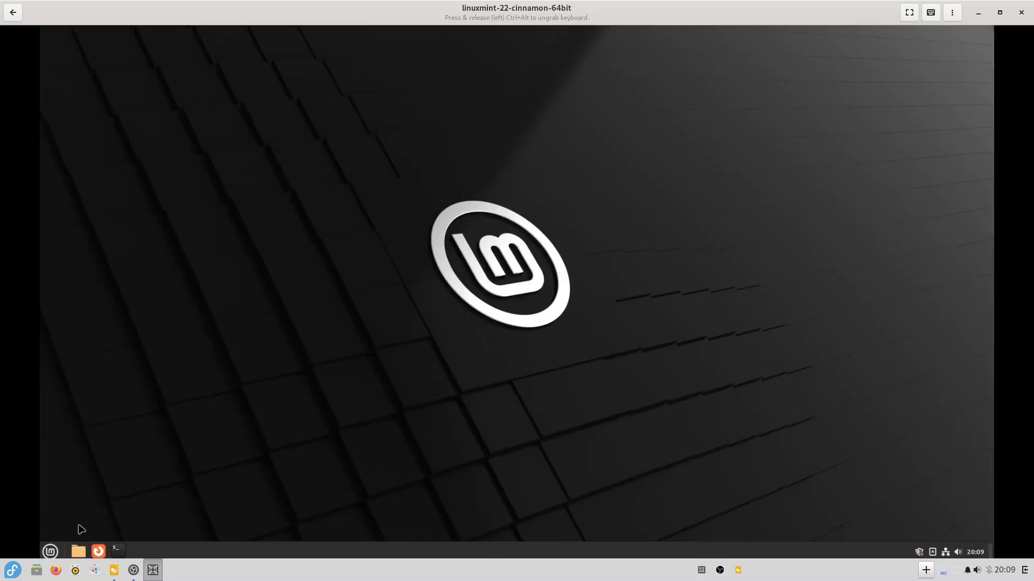
key(super)
text(disk)
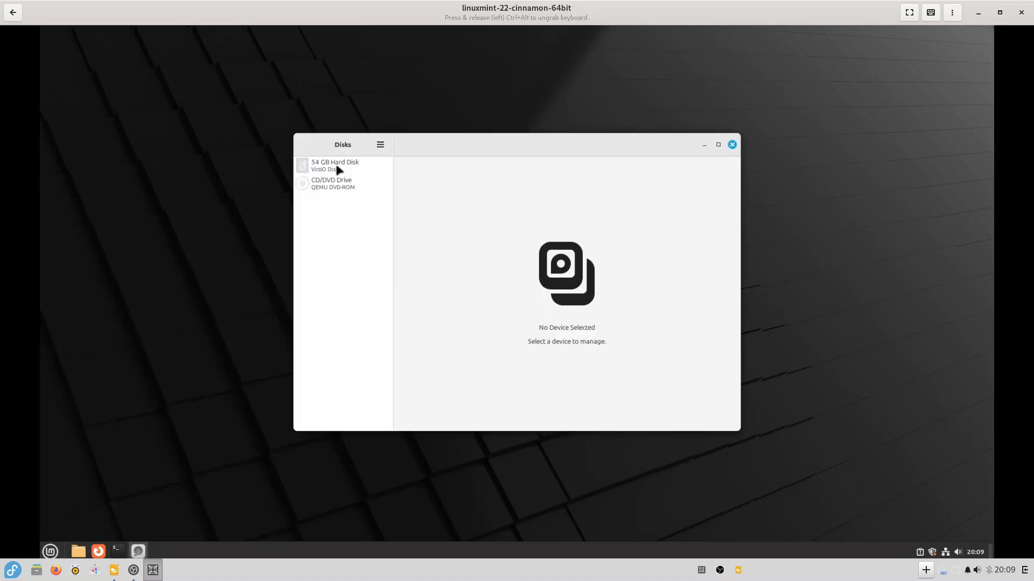
- Inspect the 54 GB disk's 44 GB Ext4 partition 2 and 8.7 GB swap partition 3
click(337, 169)
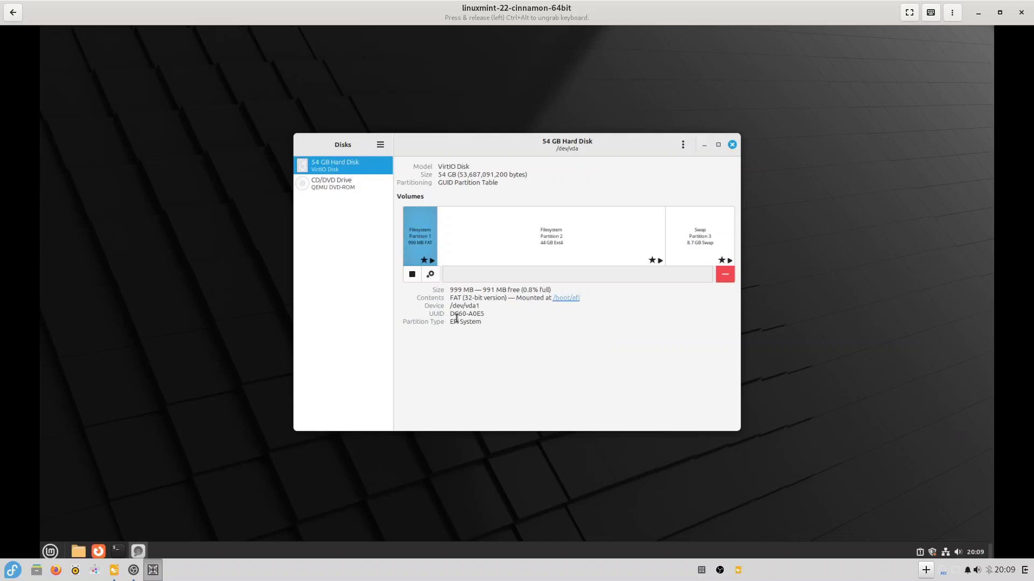
click(552, 245)
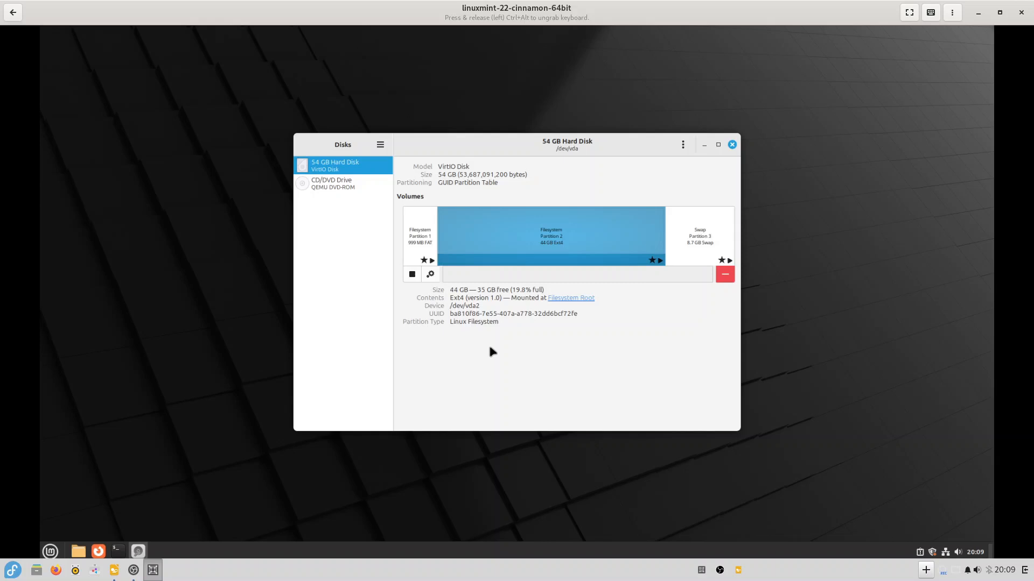
click(699, 239)
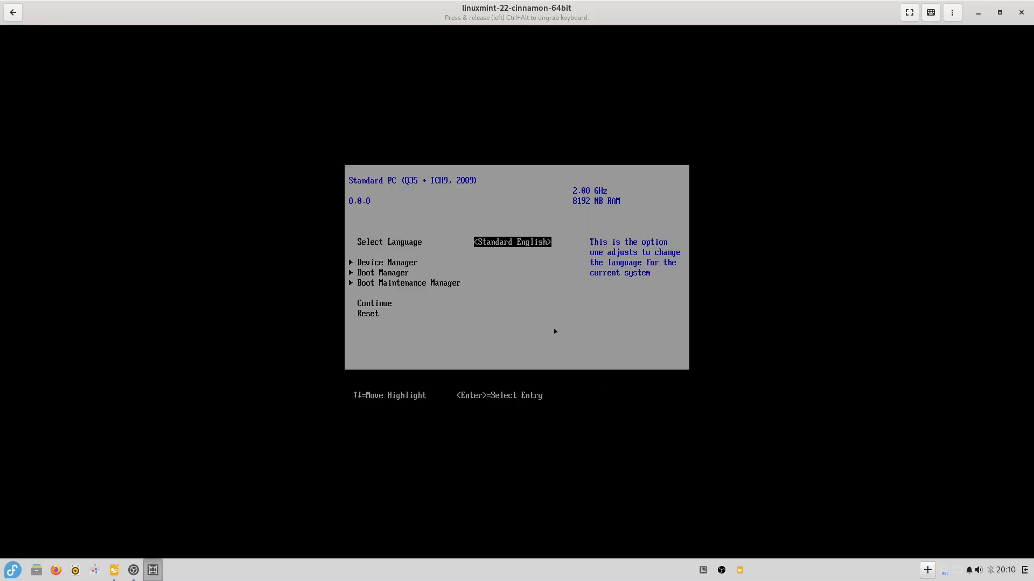
- Open the firmware Boot Manager and browse its Ubuntu, UEFI Misc Device and DVD-ROM entries
key(Down)
key(Down)
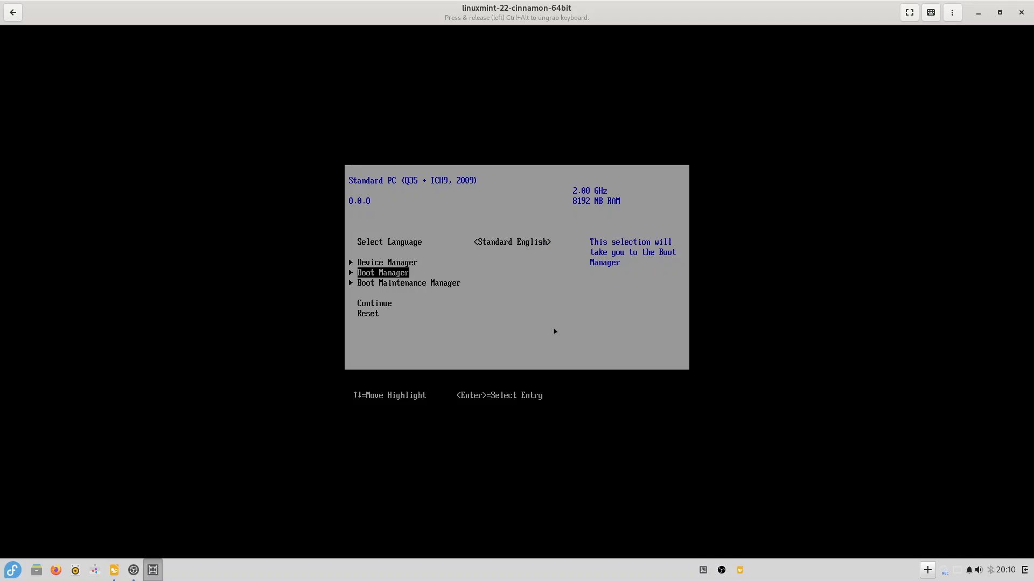
key(Return)
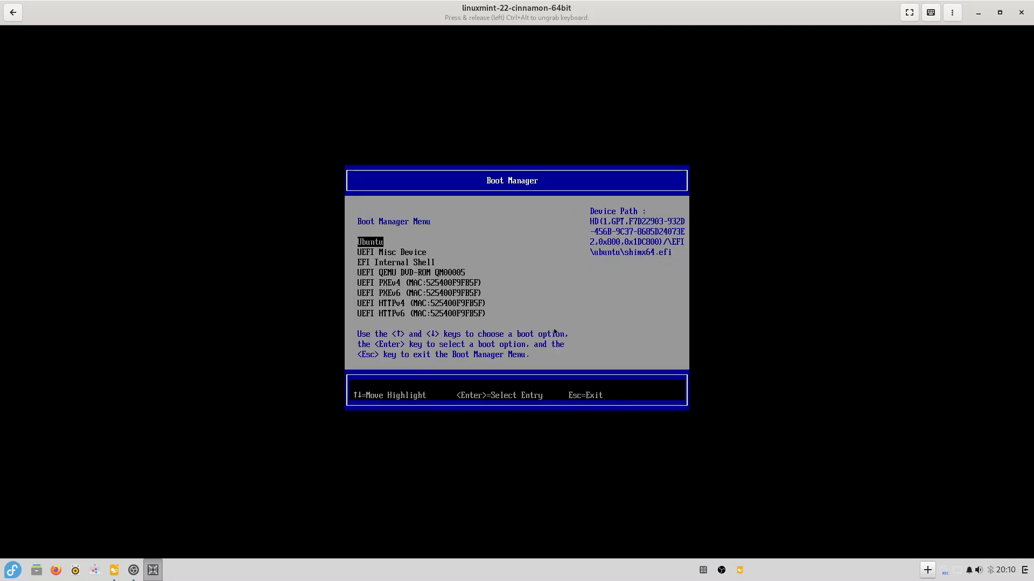
key(Down)
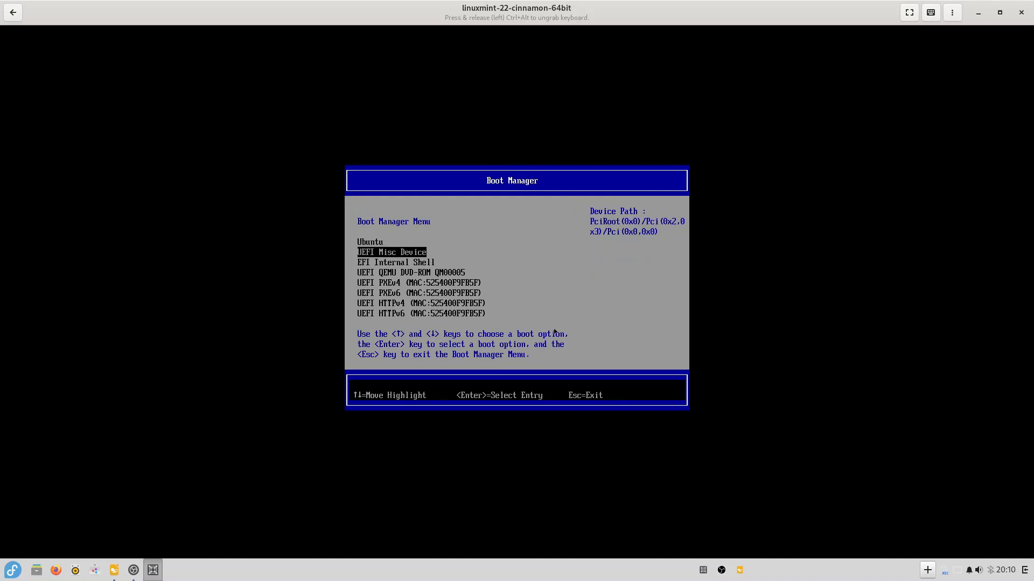
key(Up)
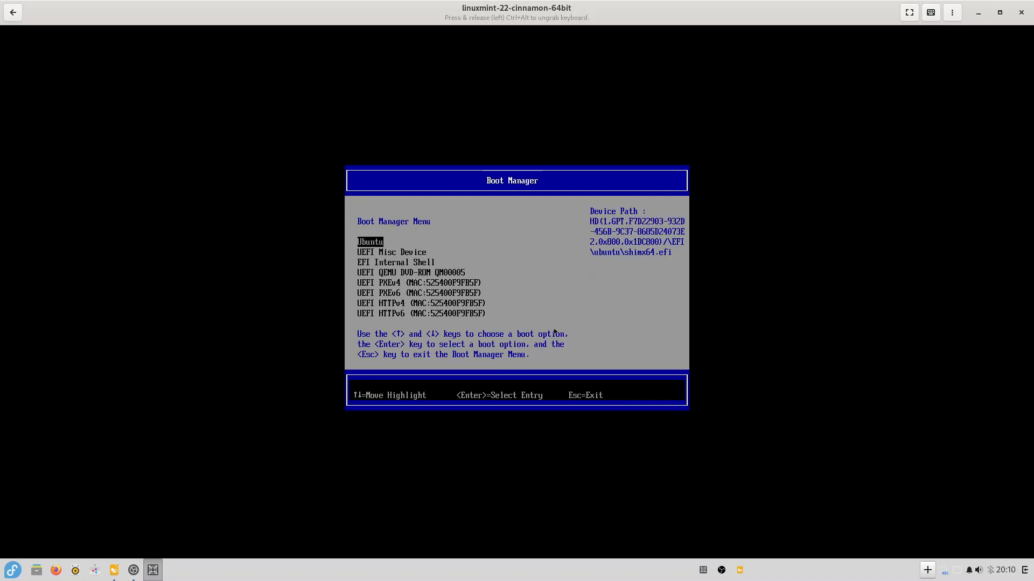
key(Down)
key(Down)
key(Down)
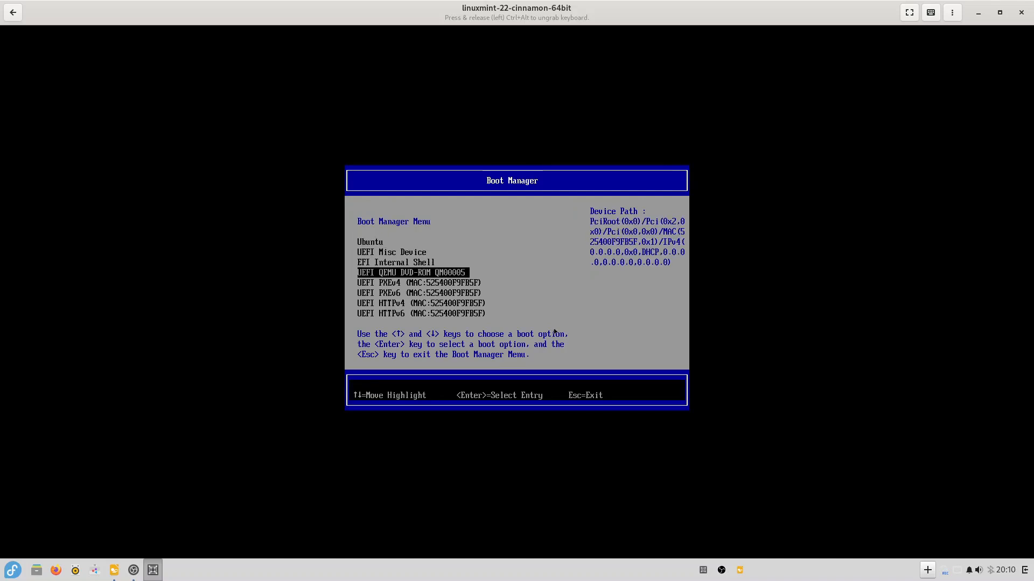
key(Up)
key(Up)
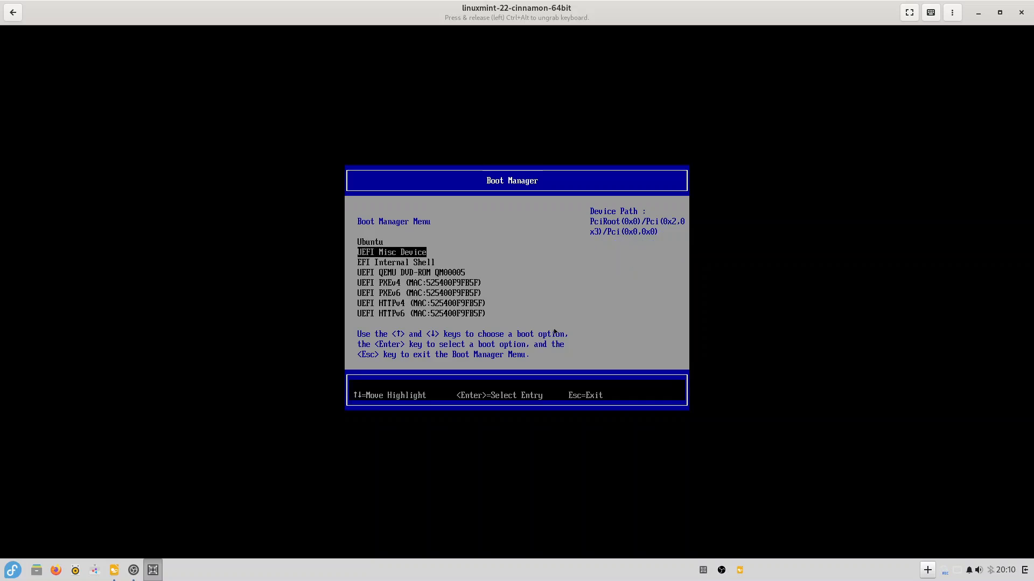
key(Up)
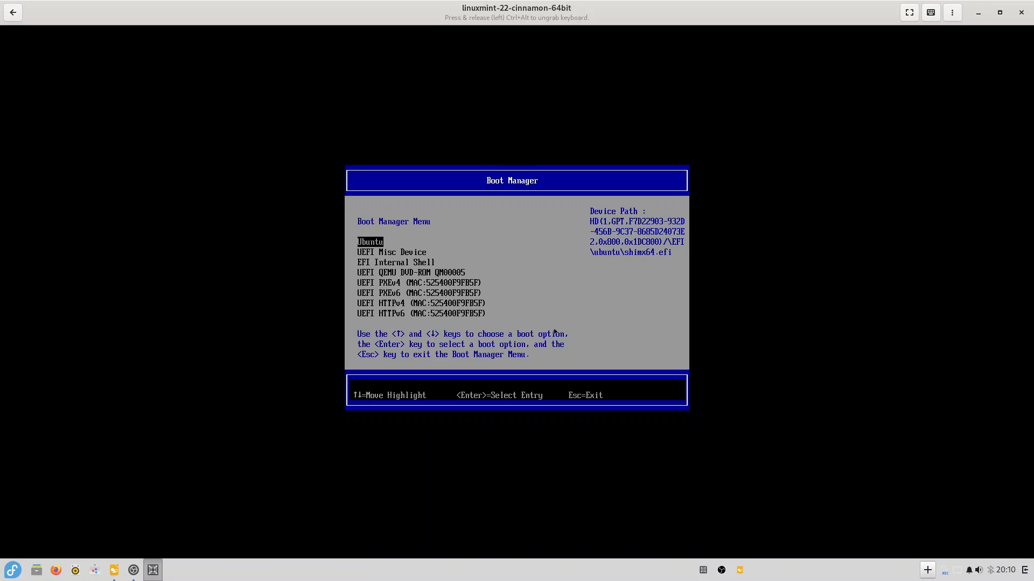
- Review the remaining boot entries, settle on Ubuntu, and close the GNOME Boxes window
key(Down)
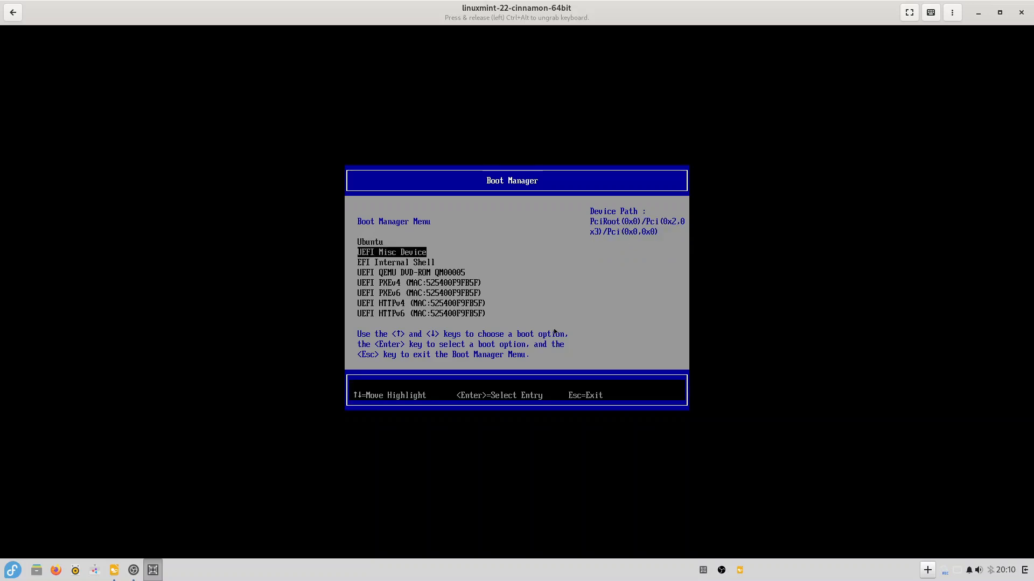
key(Up)
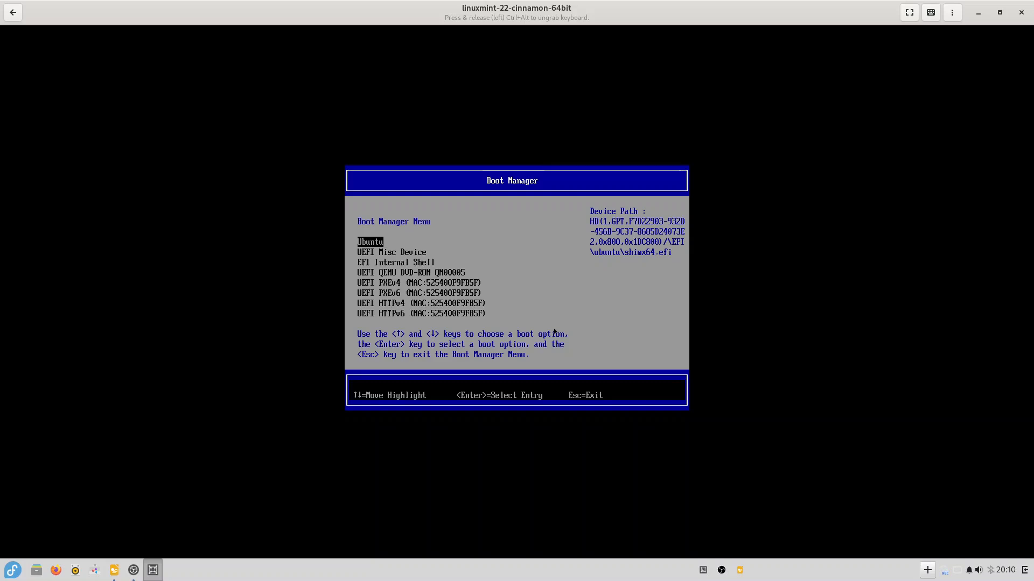
key(Down)
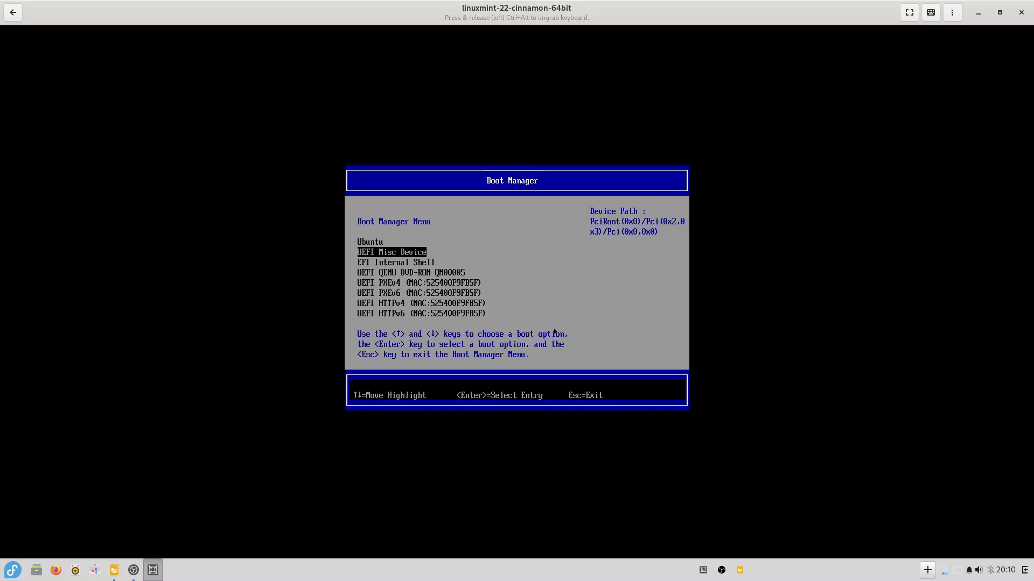
key(Up)
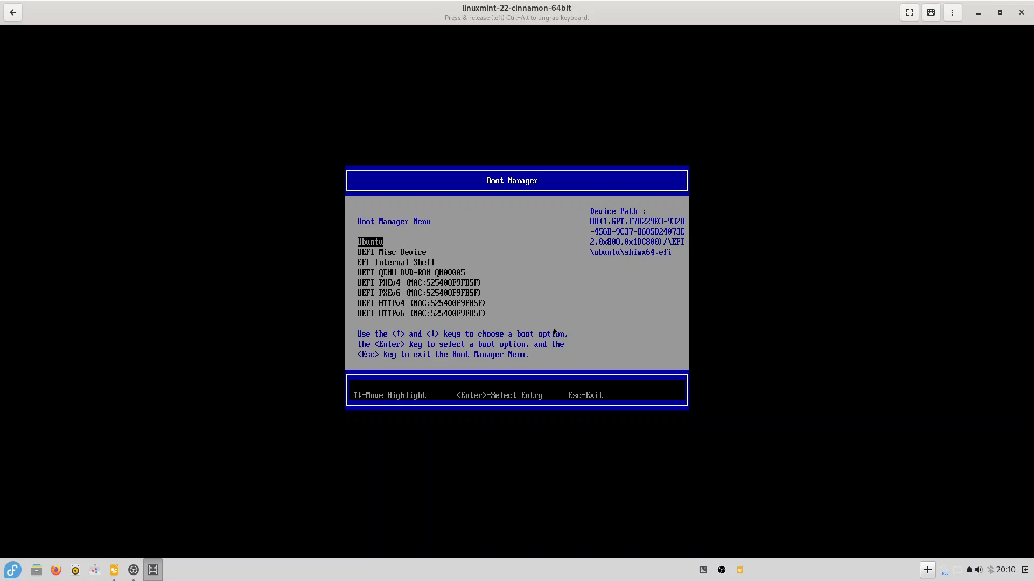
key(Up)
key(Up)
key(Up)
key(Up)
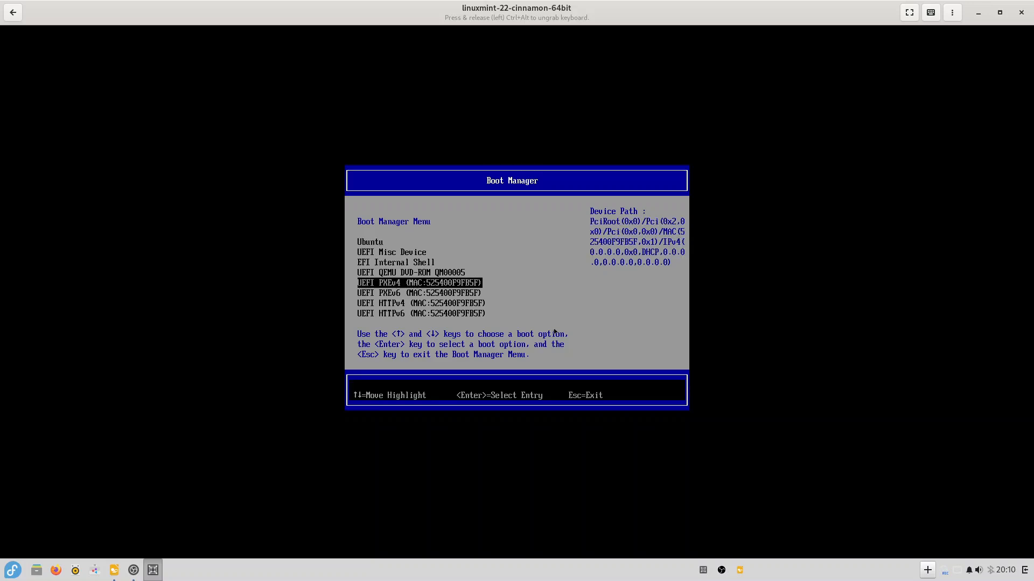
key(Down)
key(Down)
key(Down)
key(Down)
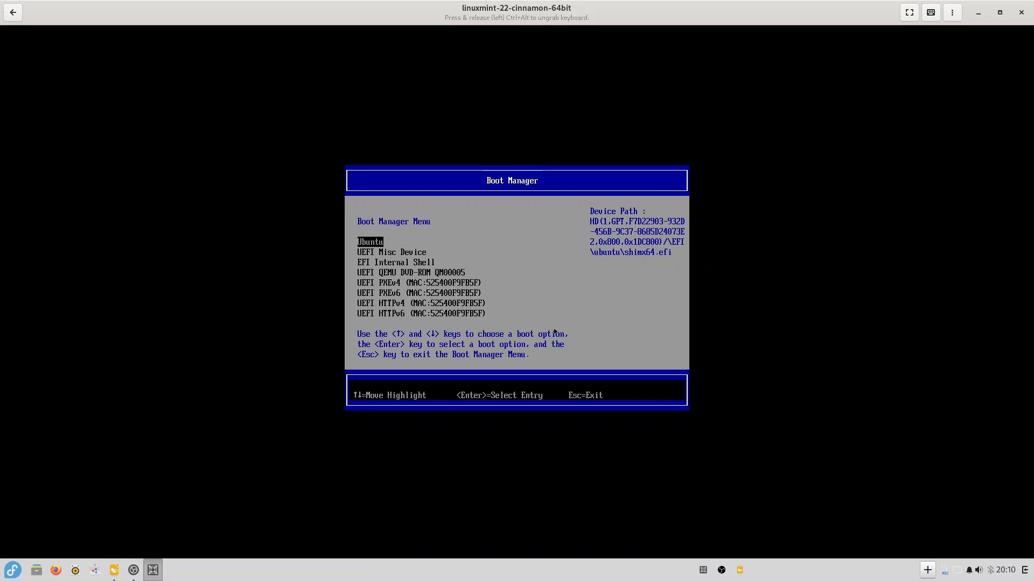
click(1022, 12)
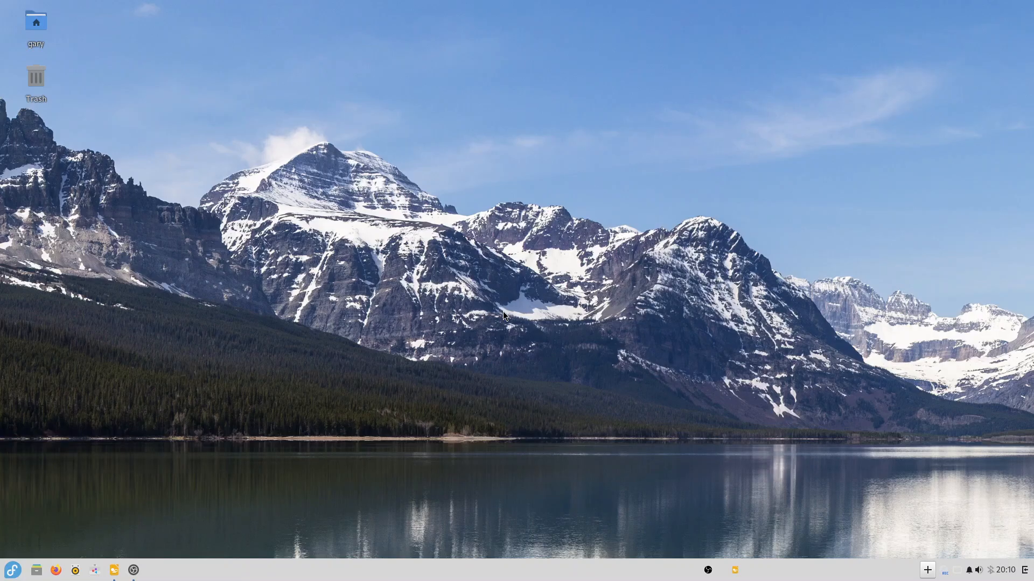